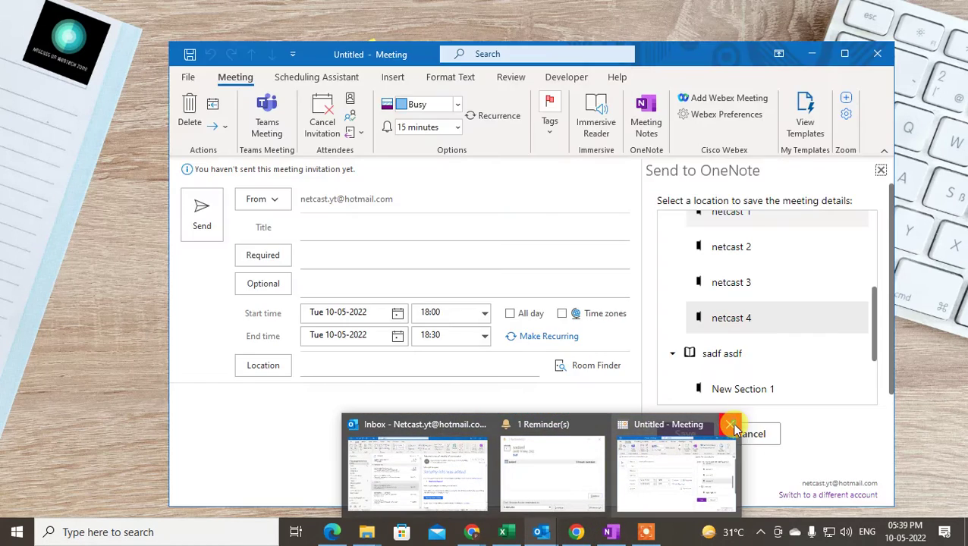
Close the untitled meeting and reminders windows and bring up the Outlook Inbox
click(733, 427)
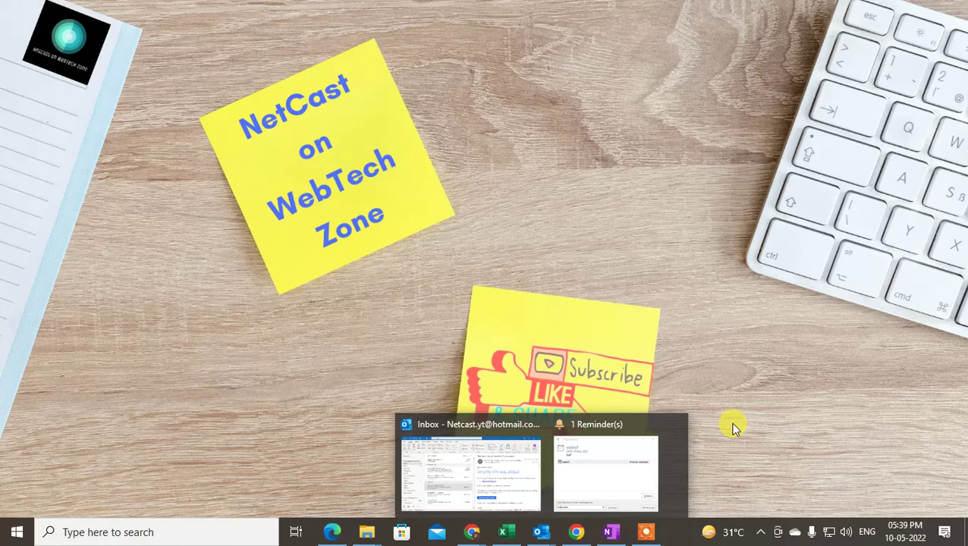
click(665, 427)
click(531, 476)
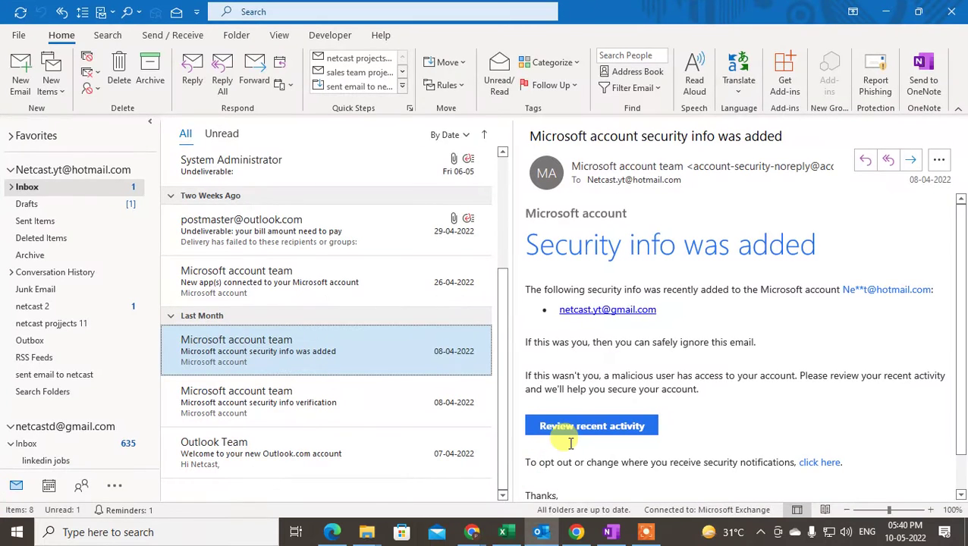
Check the hidden background apps in the tray, then start a Windows search
click(760, 532)
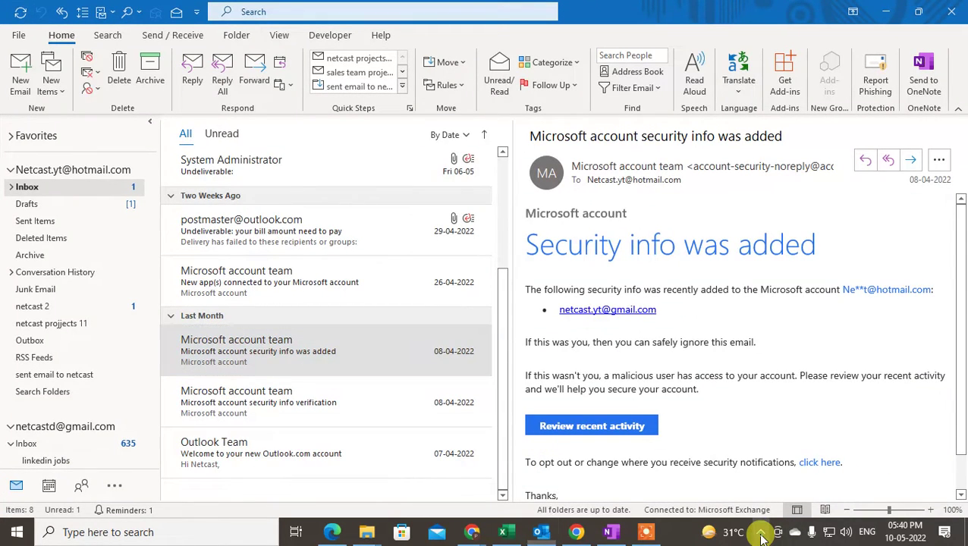
click(87, 185)
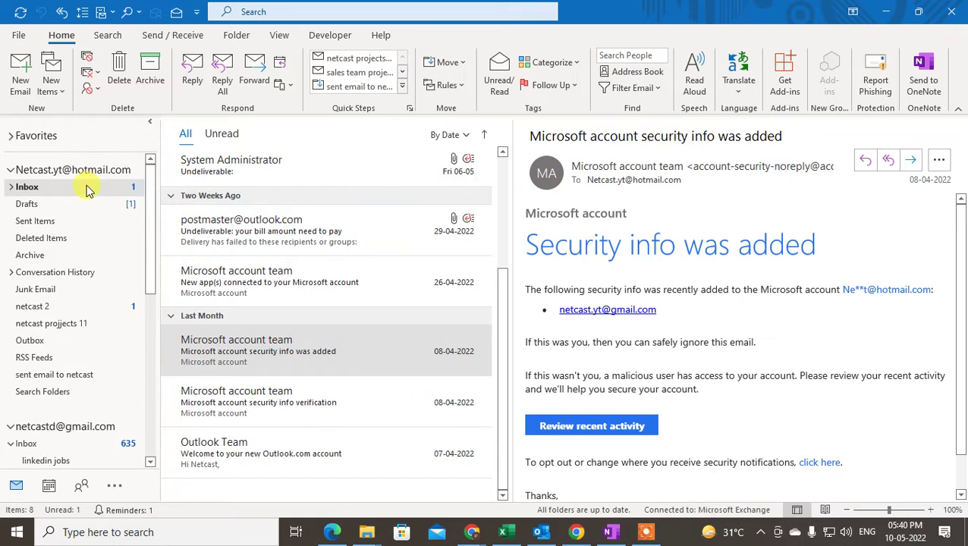
click(131, 533)
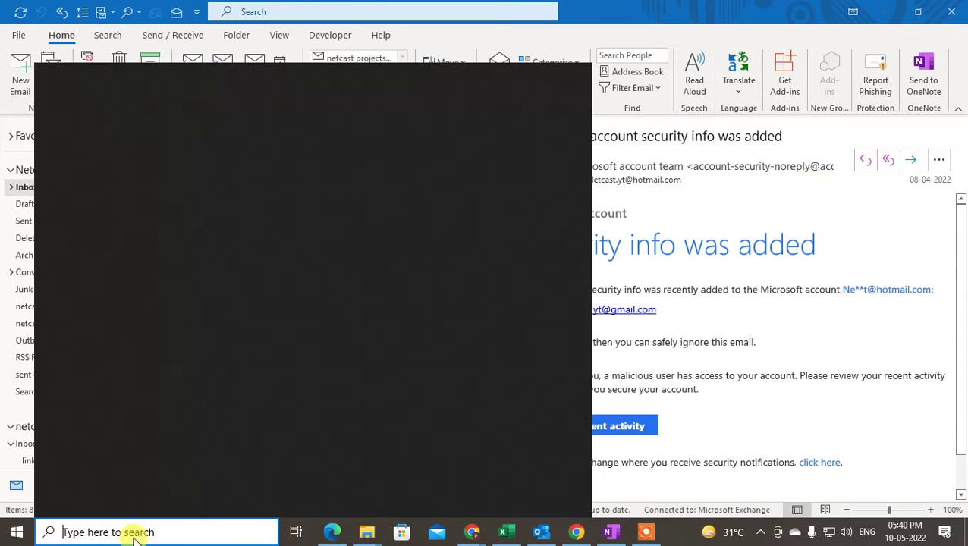
Search for 'one' and launch OneNote from the best match
text(one)
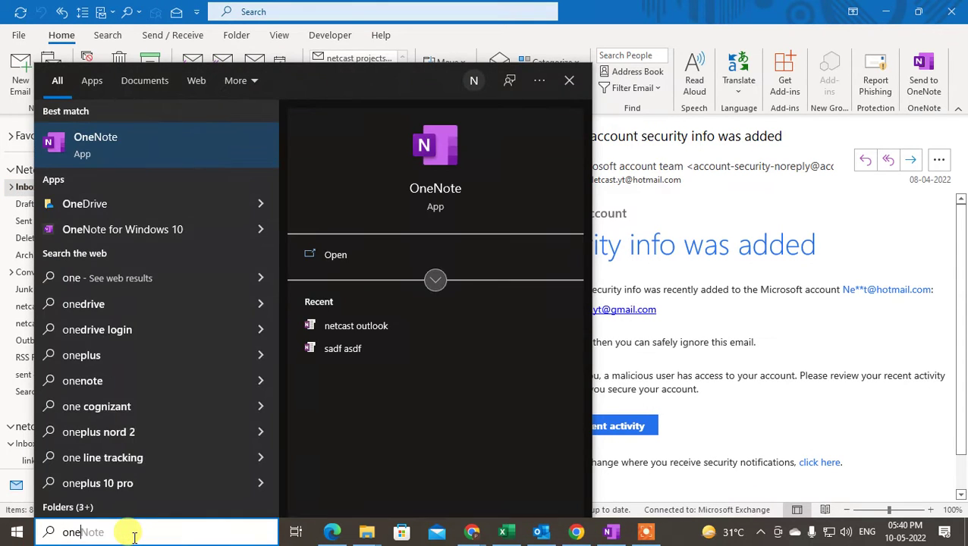
click(97, 148)
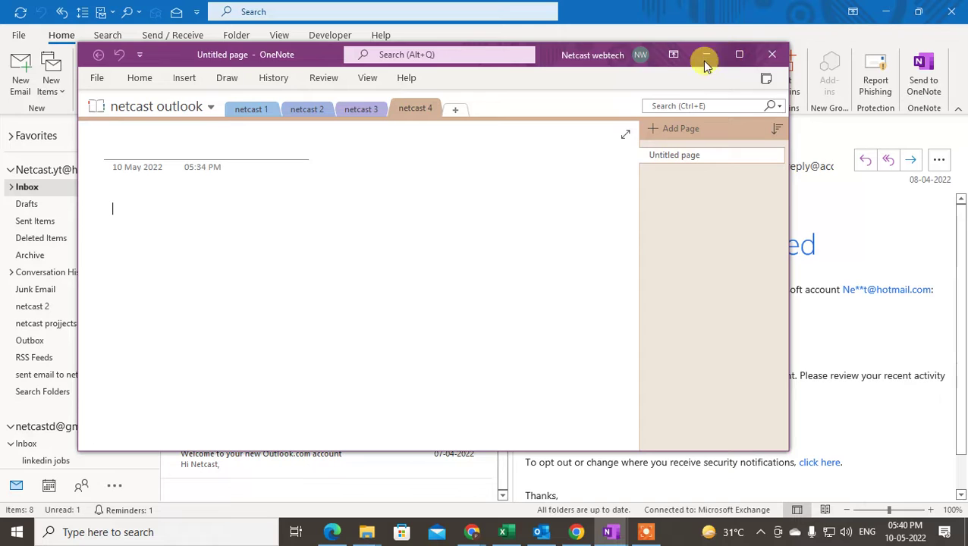
Check the signed-in account and OneDrive sync status, then list the available notebooks
click(637, 54)
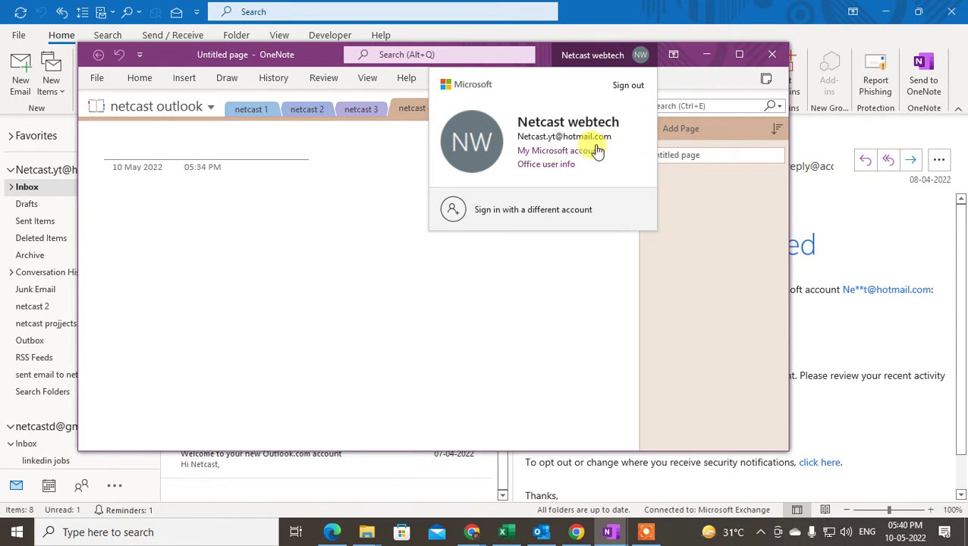
click(365, 190)
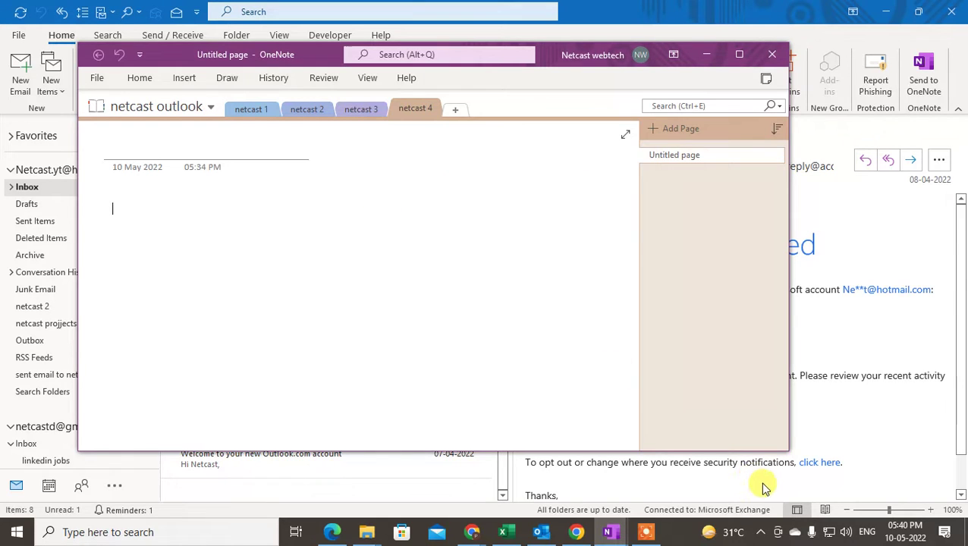
click(795, 535)
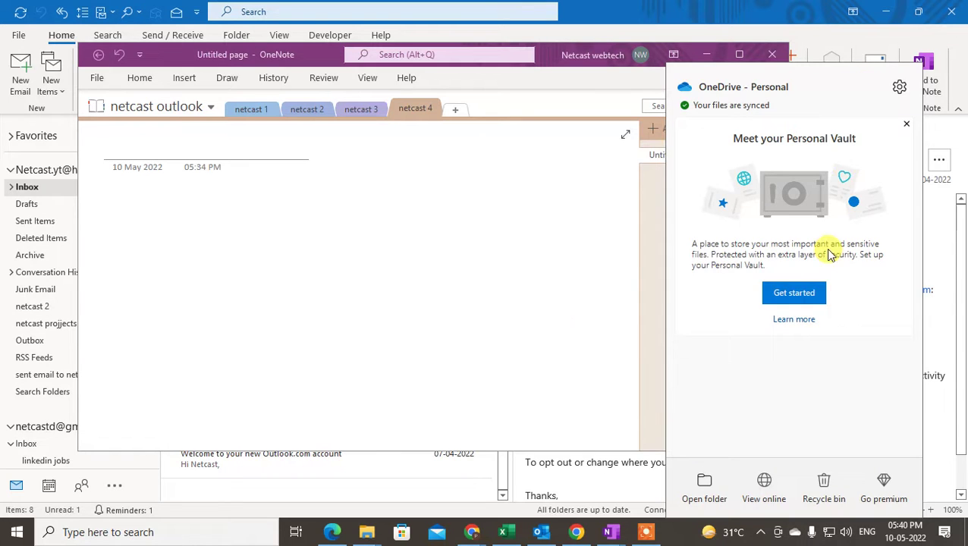
click(581, 205)
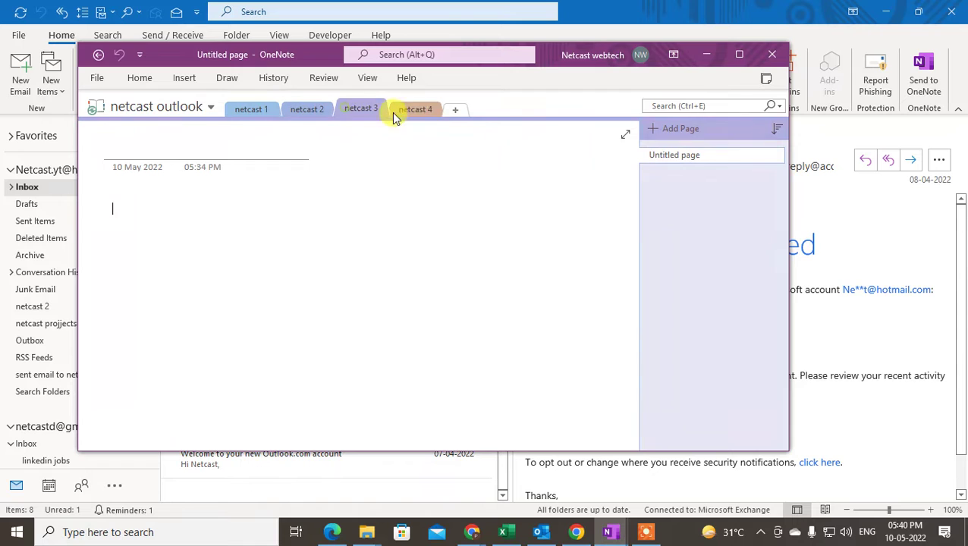
click(194, 107)
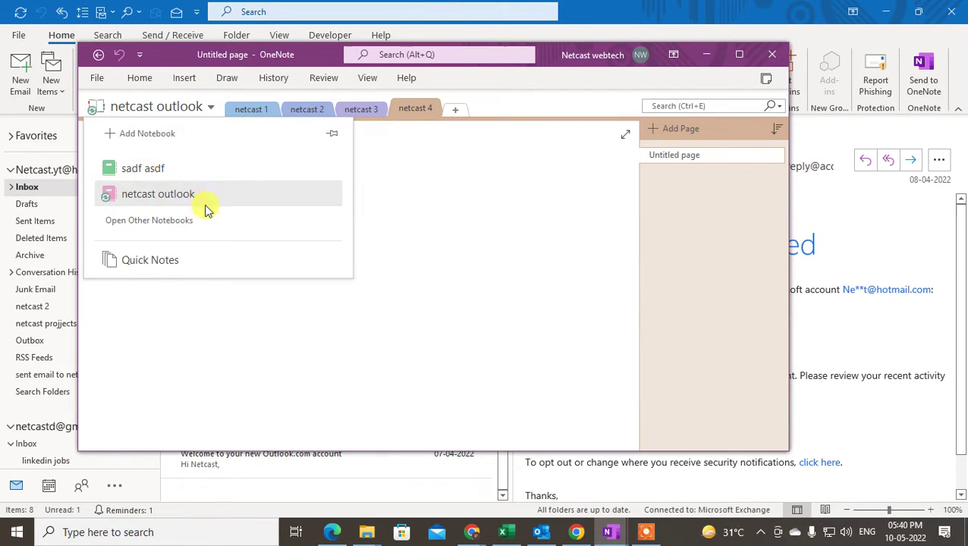
Switch to the sadf asdf notebook and browse New Sections 1 through 3
click(160, 168)
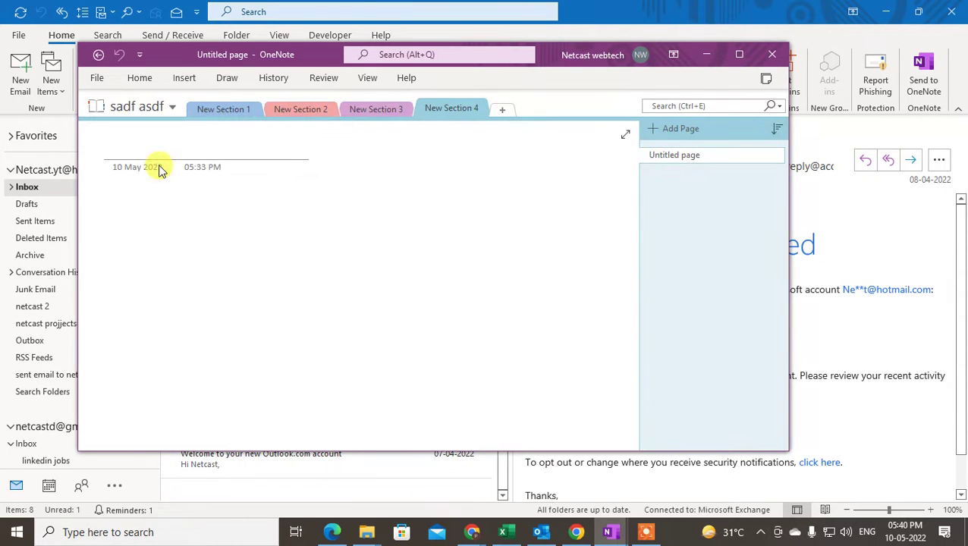
click(168, 107)
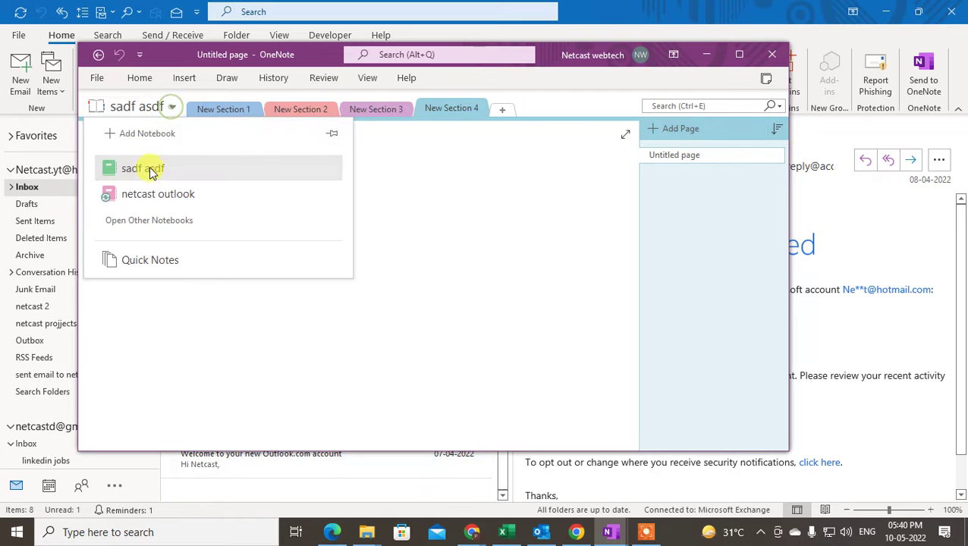
click(146, 112)
click(220, 108)
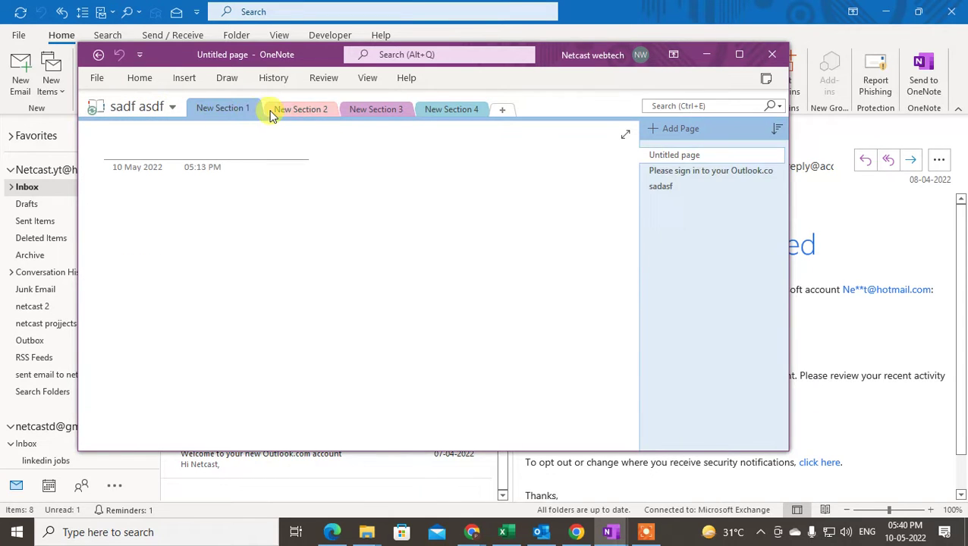
click(300, 108)
click(376, 108)
Add New Section 5 and New Section 6 to the sadf asdf notebook
click(499, 109)
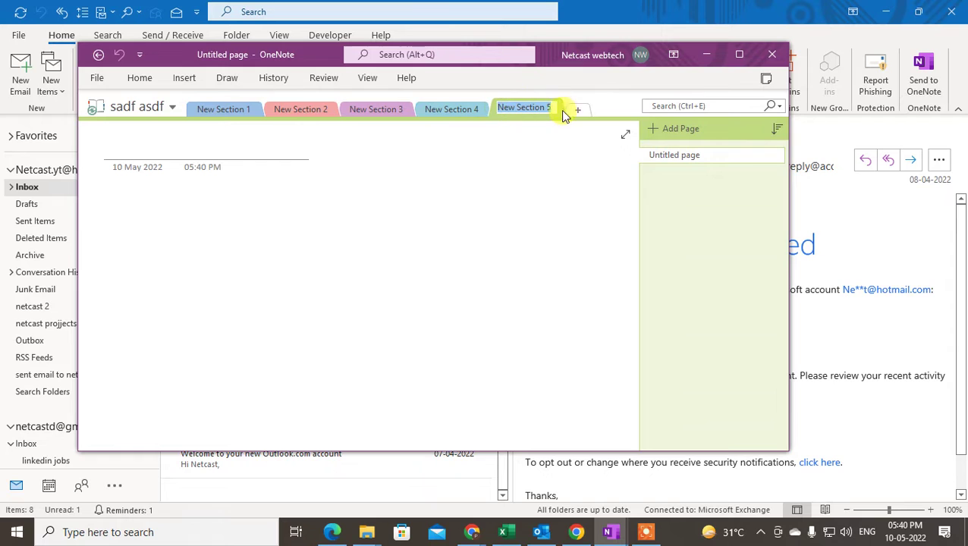
click(574, 112)
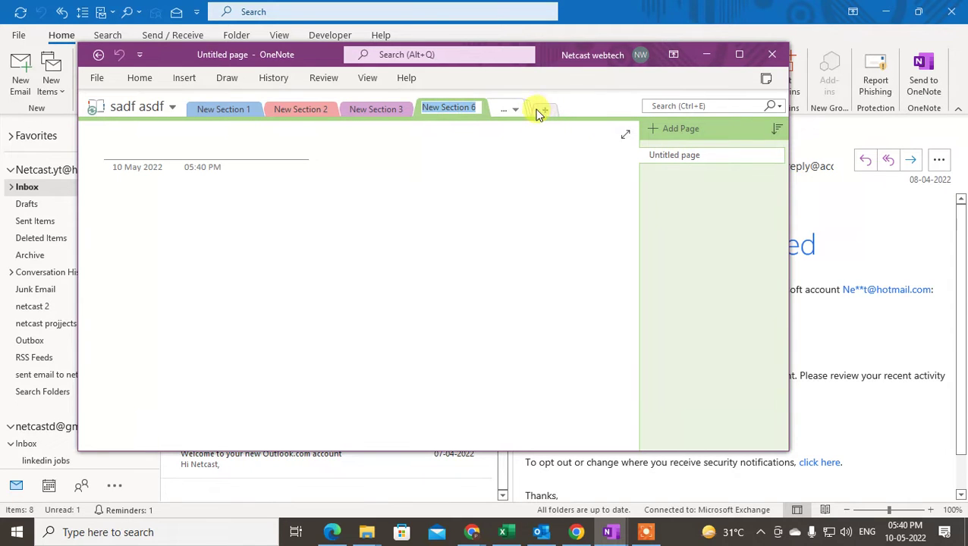
click(520, 125)
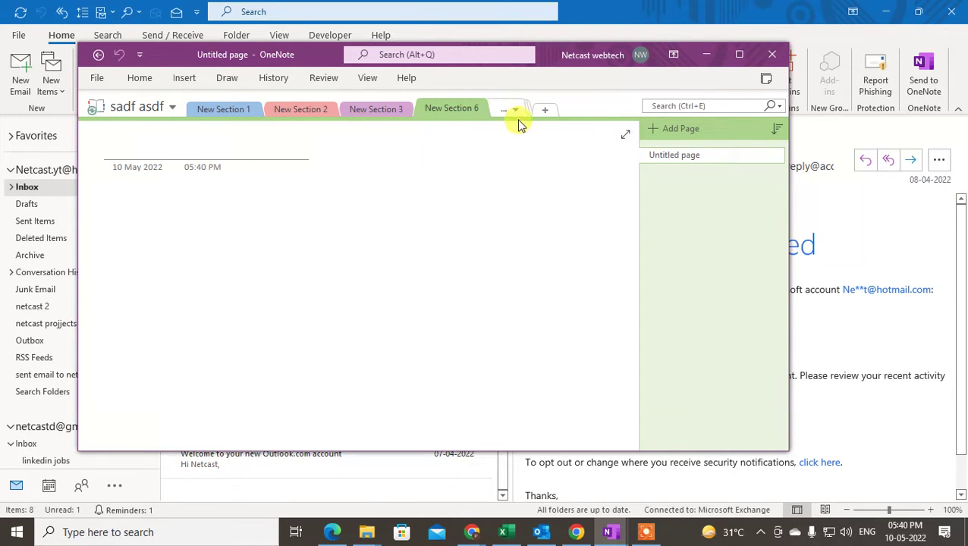
double_click(392, 108)
right_click(444, 108)
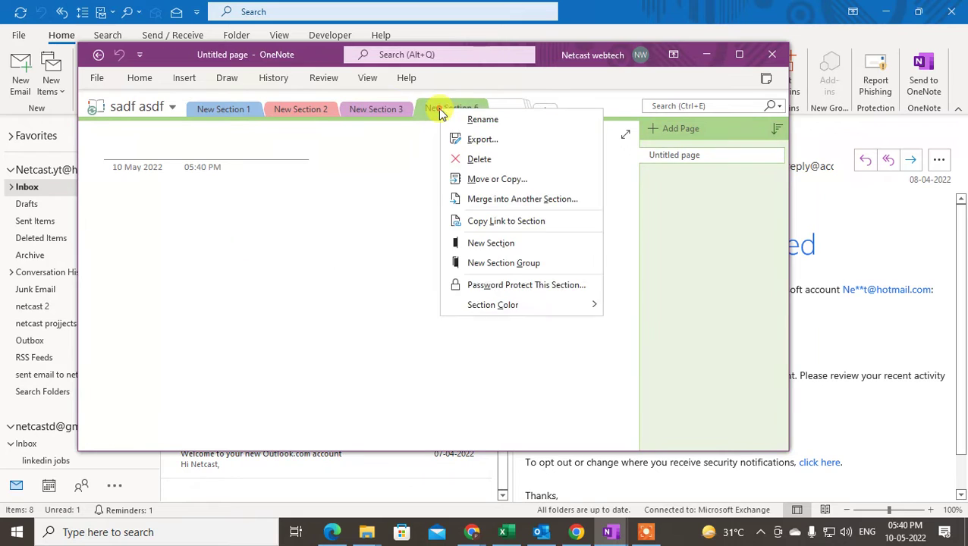
click(438, 120)
click(381, 158)
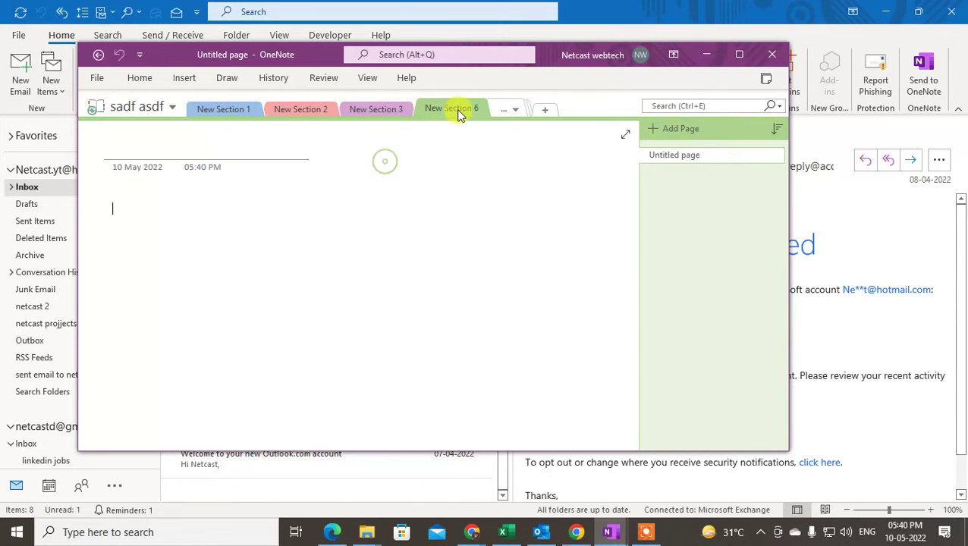
Delete New Section 6, moving it to Deleted Notes
click(515, 111)
click(454, 109)
right_click(454, 107)
click(499, 155)
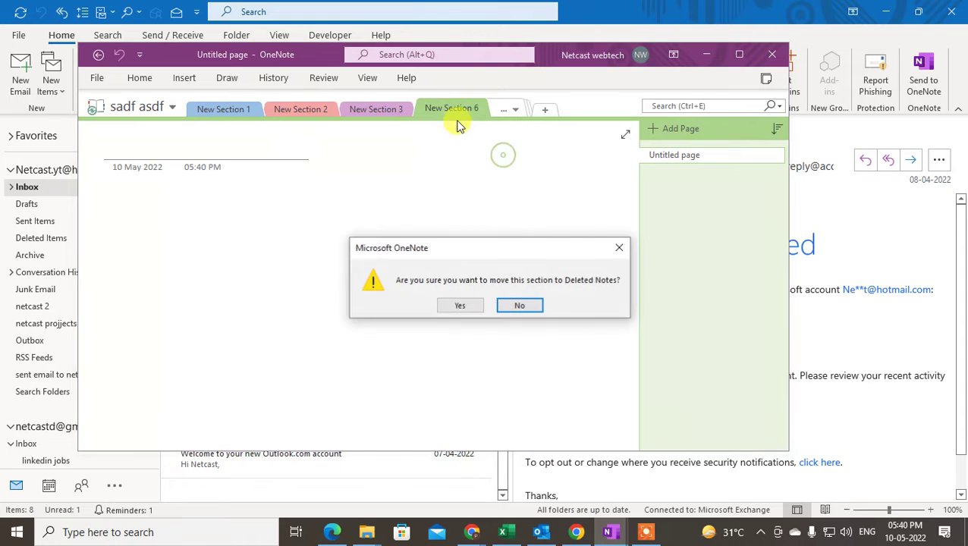
click(462, 302)
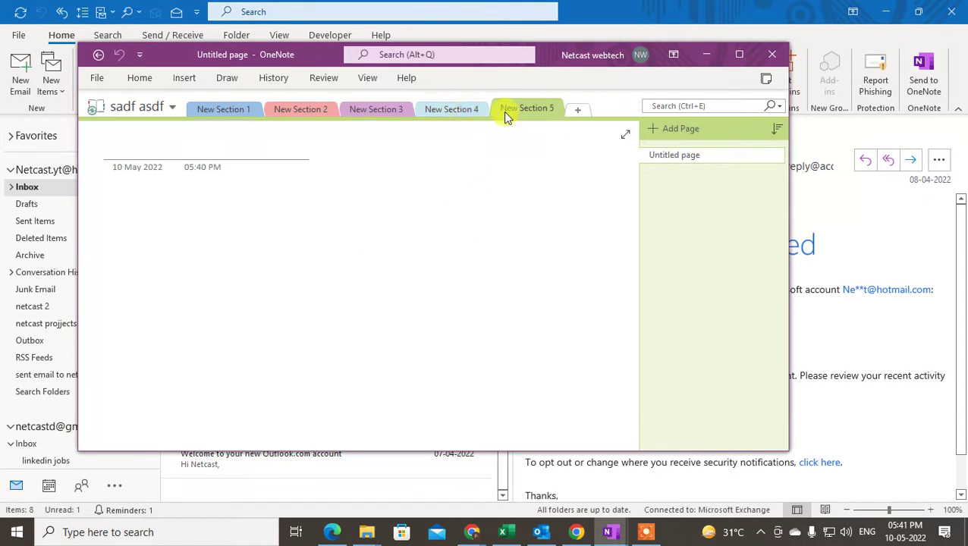
click(171, 110)
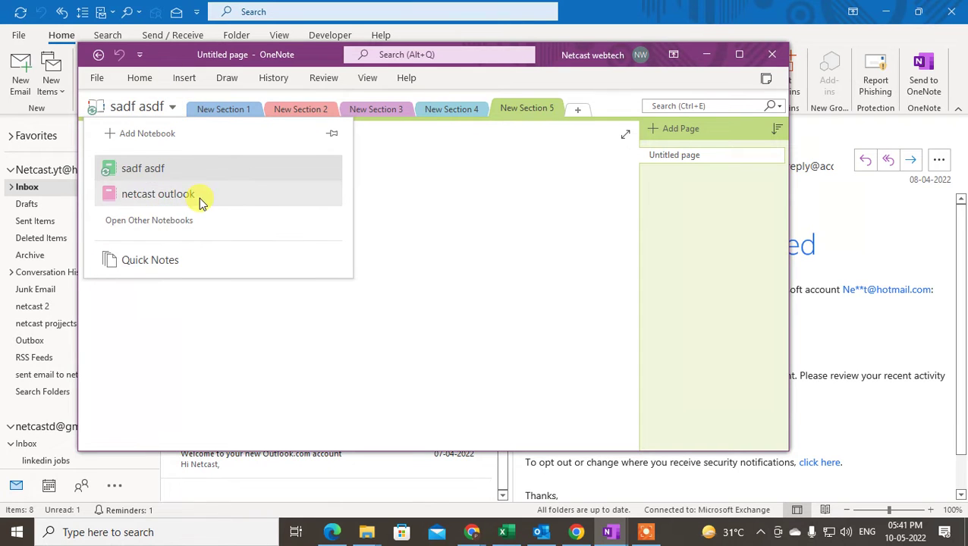
Switch to the netcast outlook notebook and add a second Untitled page in netcast 4
click(159, 195)
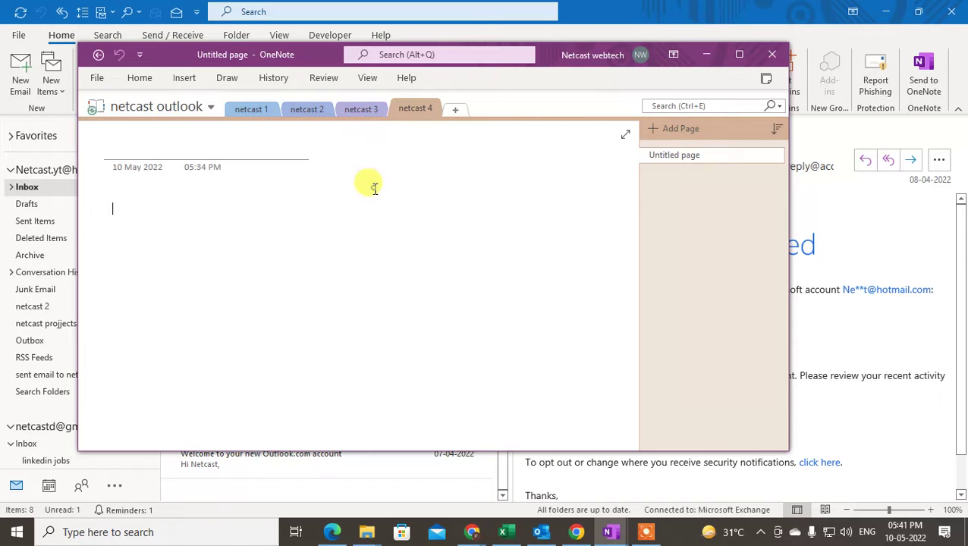
click(670, 130)
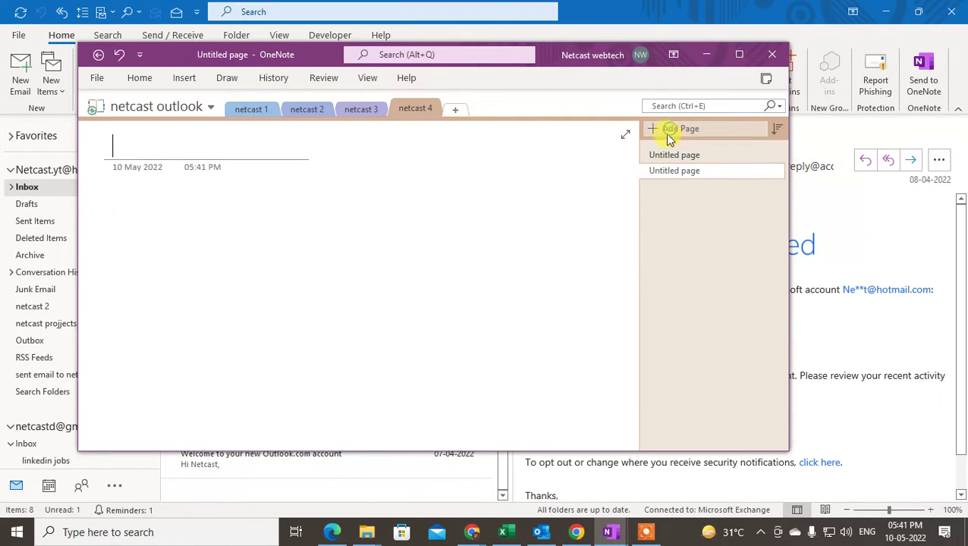
click(112, 199)
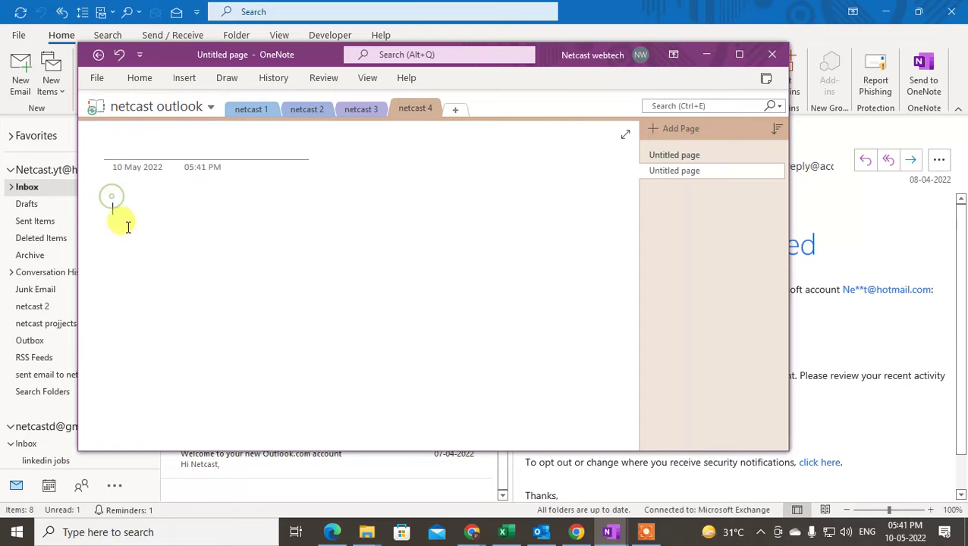
click(147, 273)
click(671, 180)
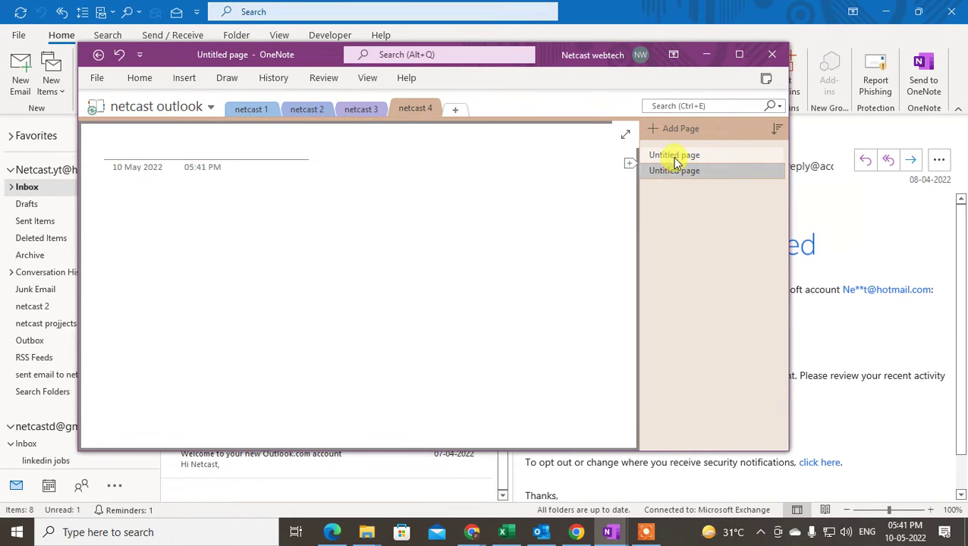
click(677, 158)
click(683, 169)
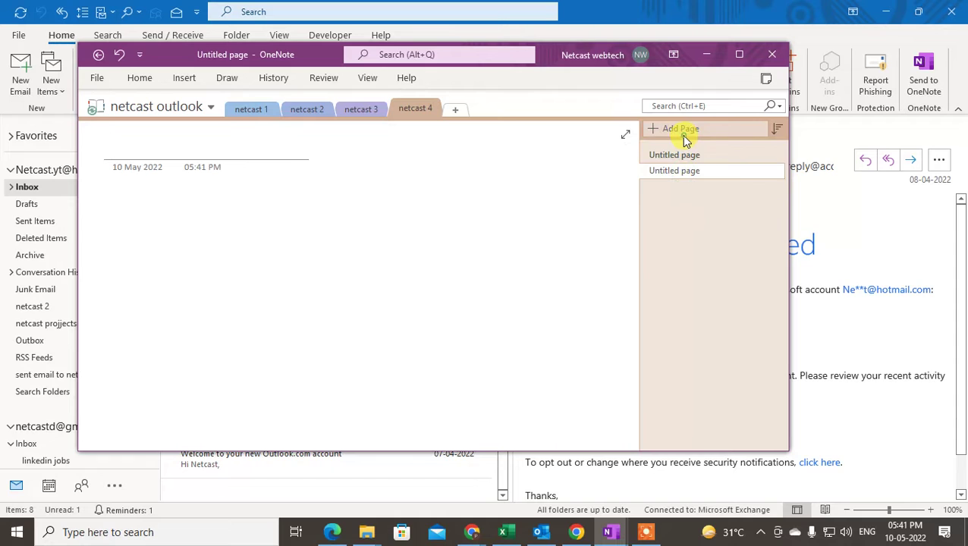
Add a third Untitled page, browse netcast 3 and netcast 1, then minimize OneNote
click(681, 130)
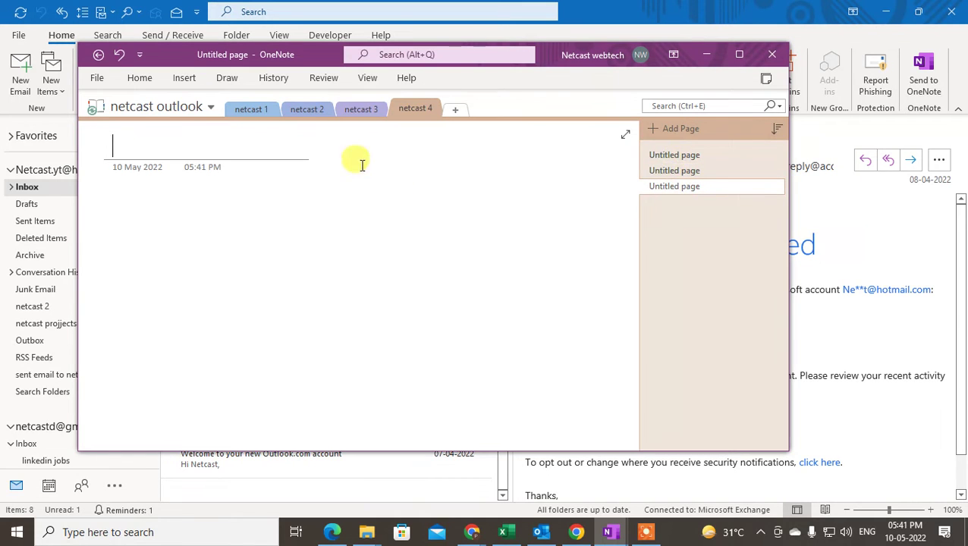
click(681, 172)
click(696, 190)
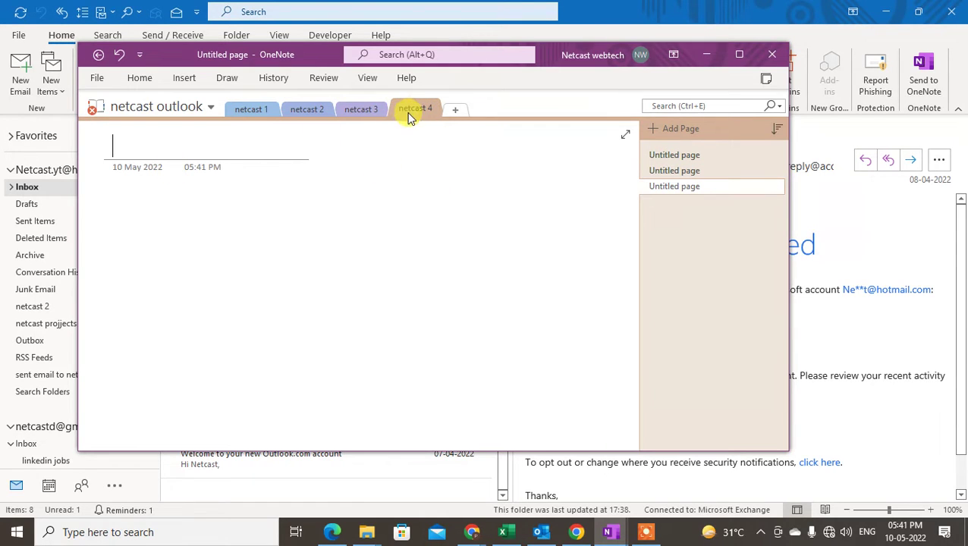
click(365, 109)
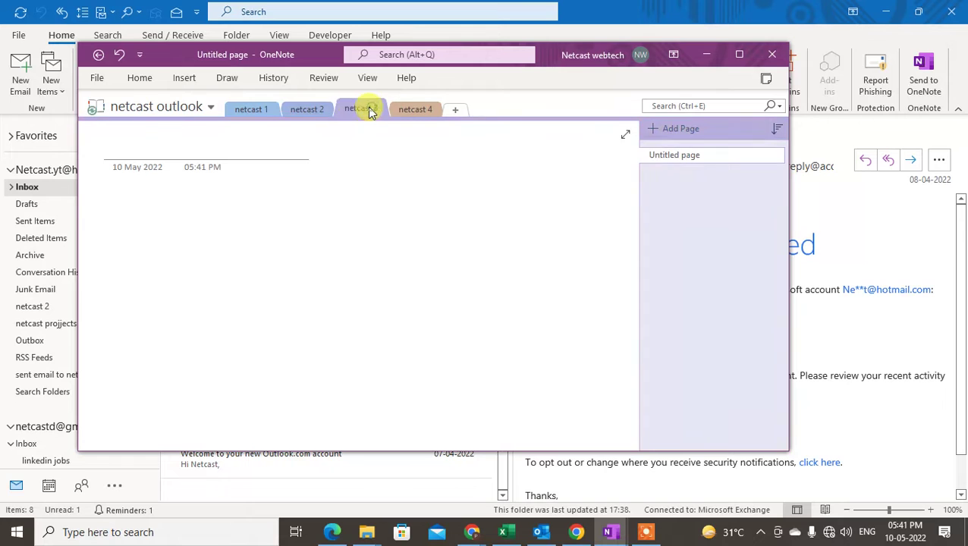
click(246, 110)
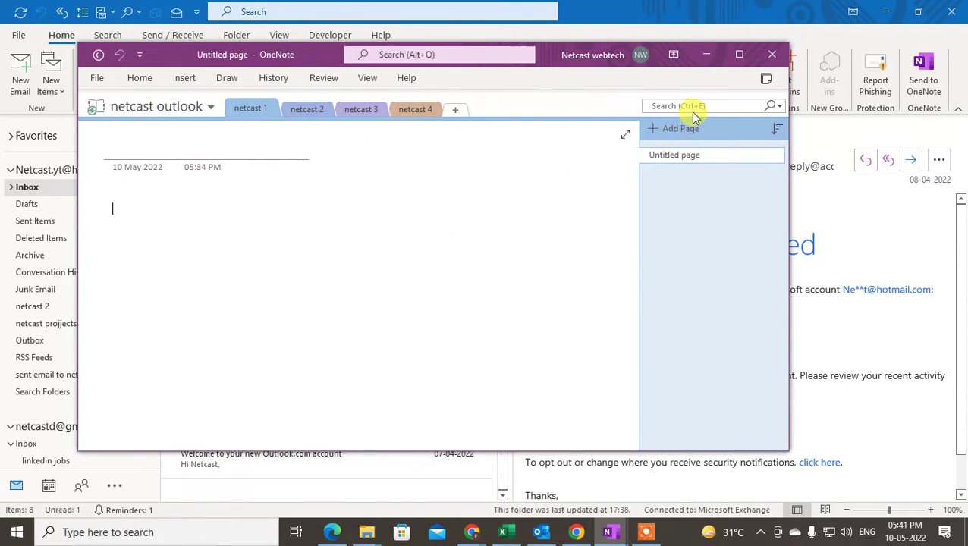
click(708, 56)
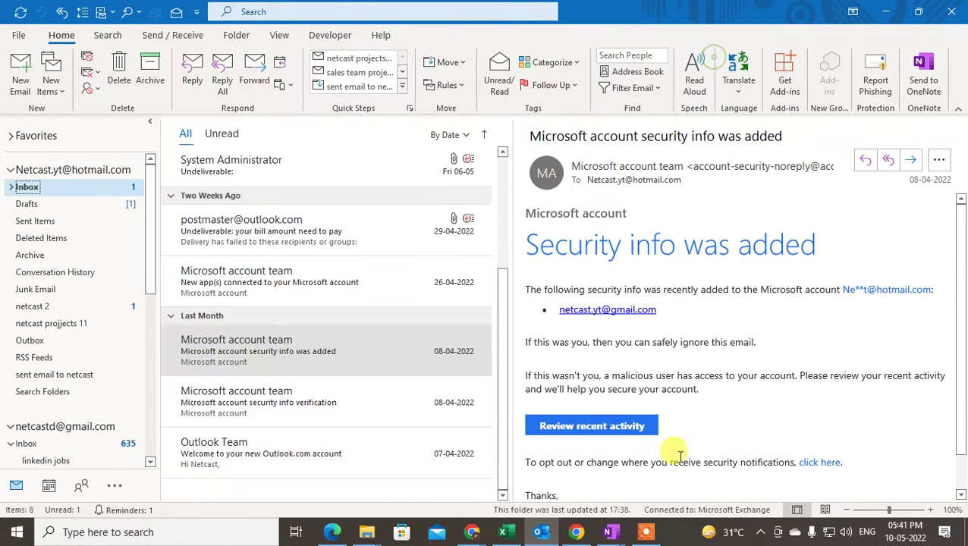
click(547, 536)
click(548, 537)
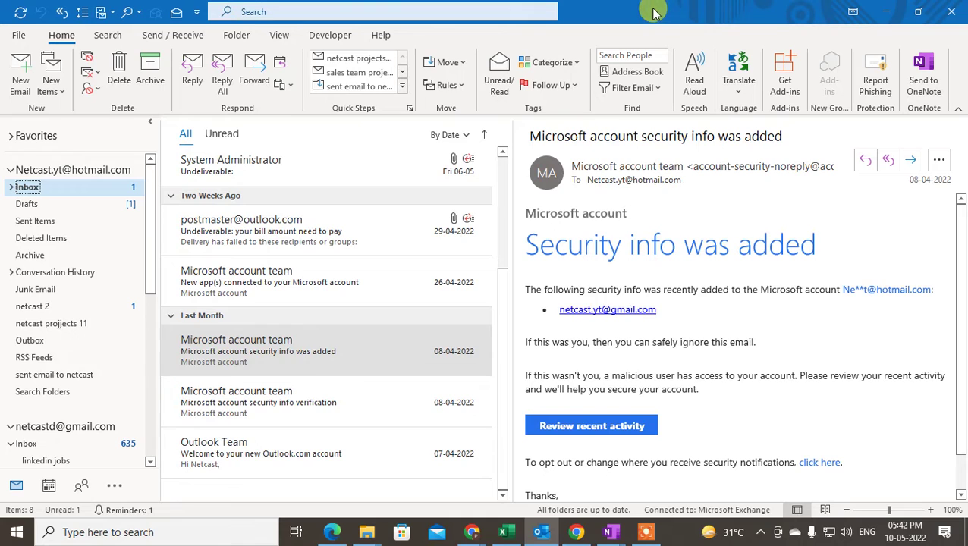
click(927, 92)
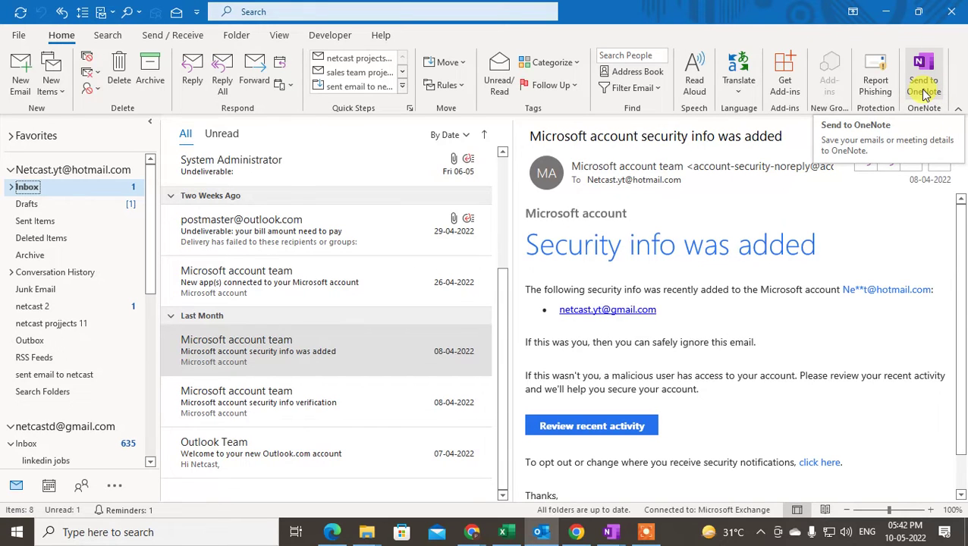
click(18, 34)
click(63, 471)
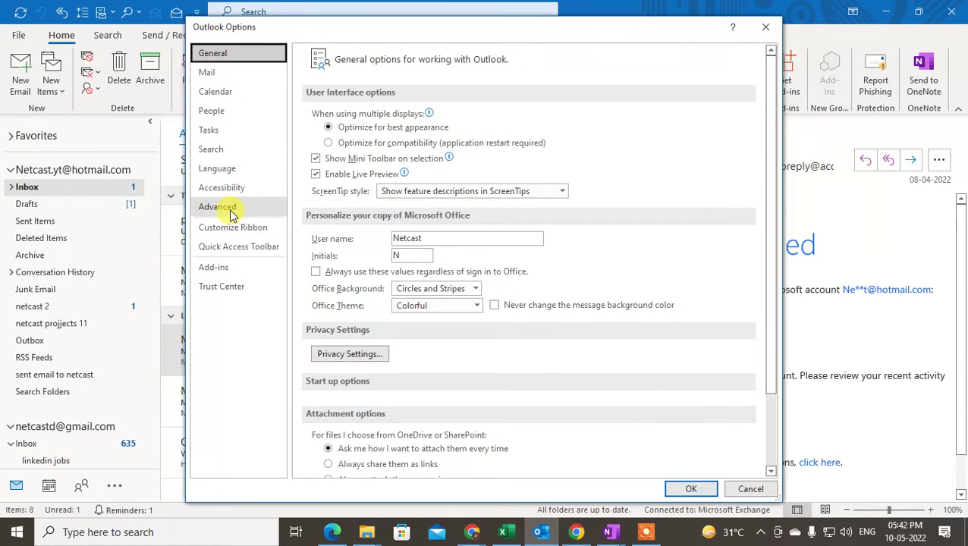
click(220, 208)
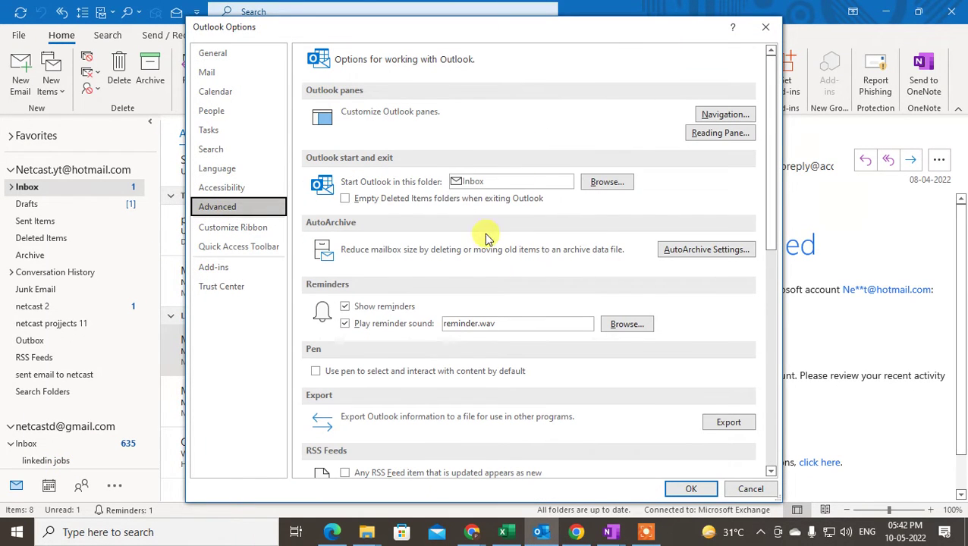
scroll(460, 246, down, 10)
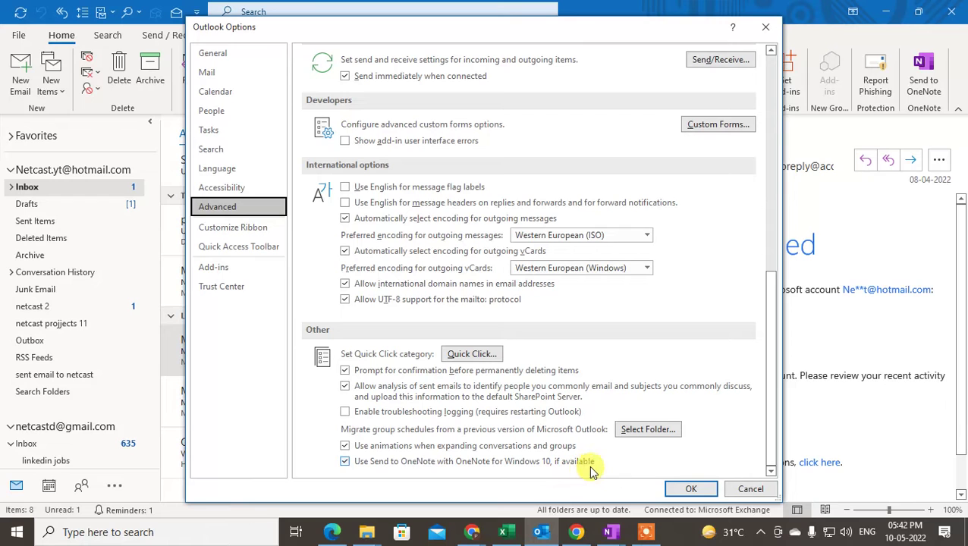
click(691, 489)
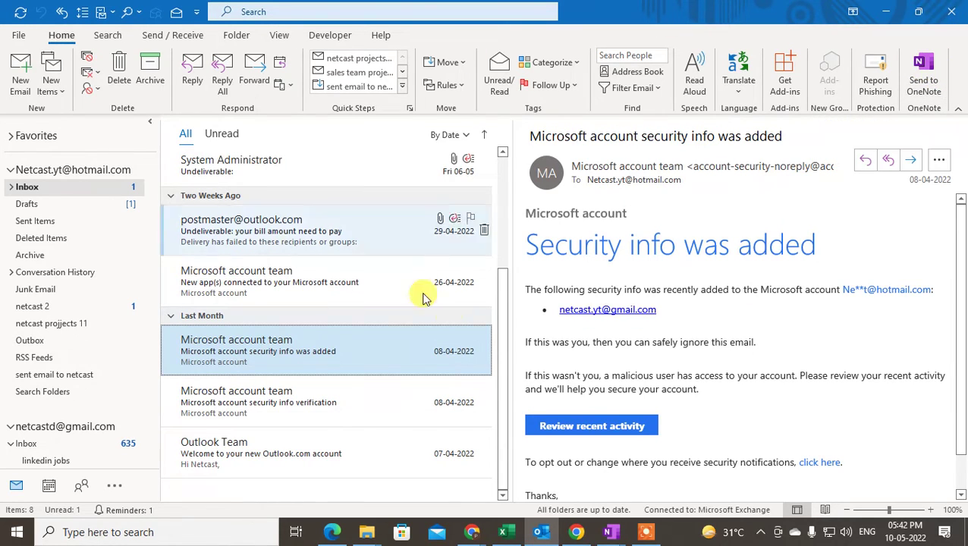
Open Send to OneNote for the email and expand the sadf asdf and netcast outlook notebooks
click(925, 82)
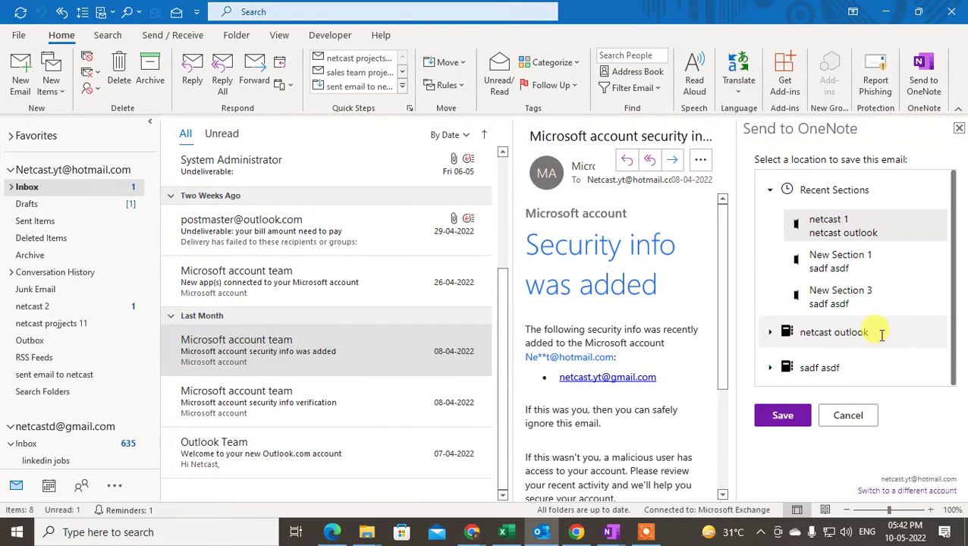
click(771, 191)
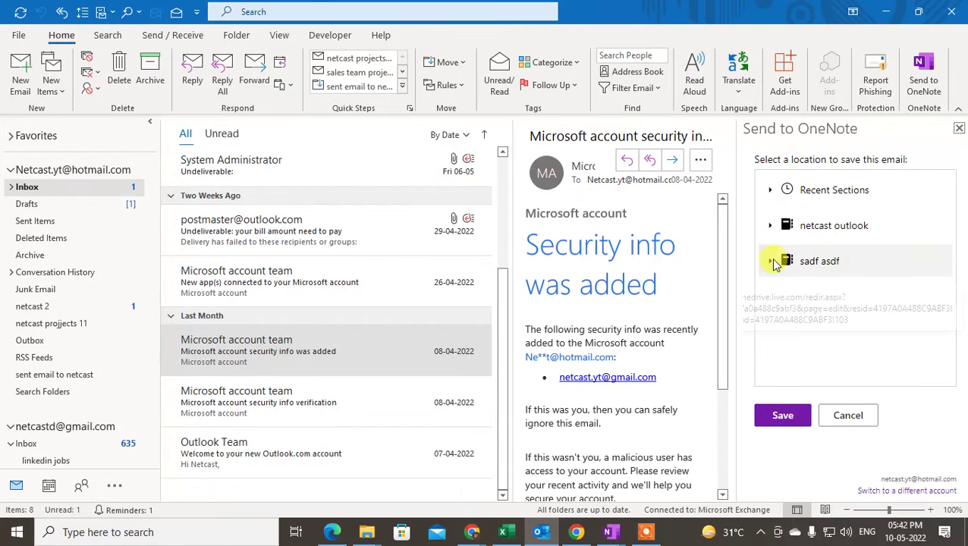
click(771, 255)
click(770, 228)
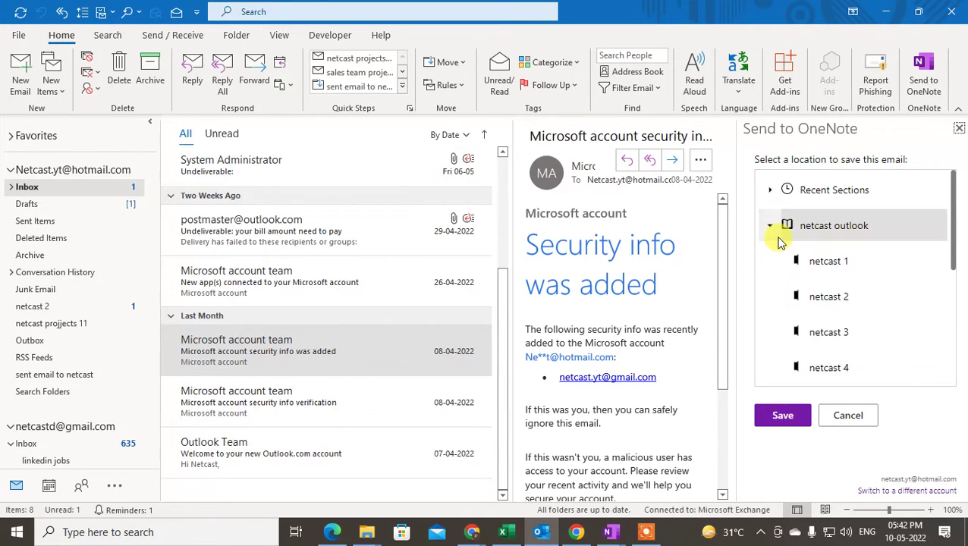
click(771, 227)
click(771, 261)
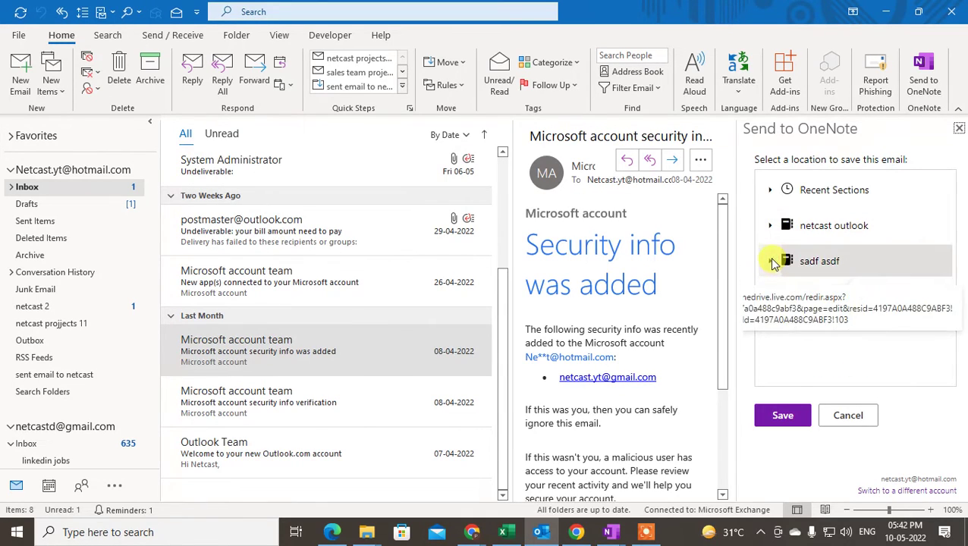
click(771, 226)
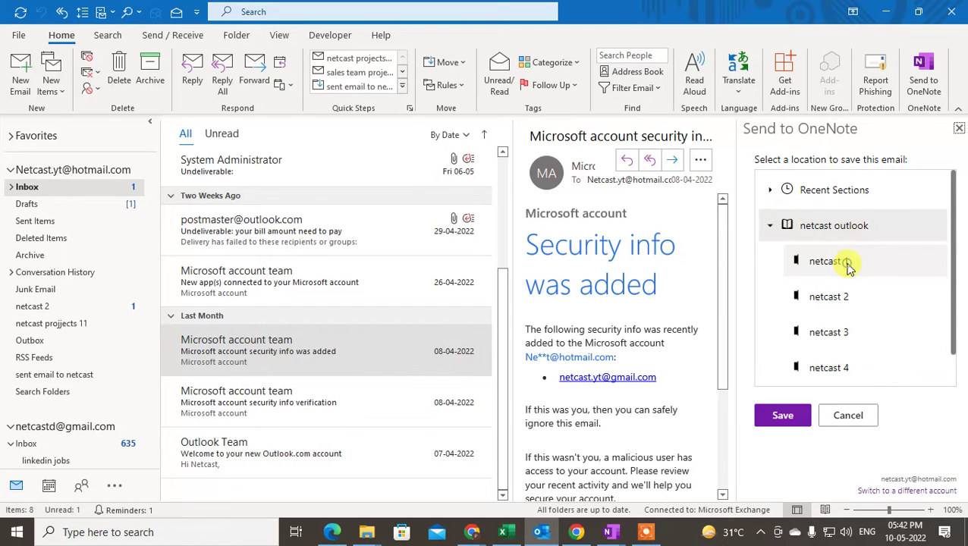
scroll(847, 269, down, 1)
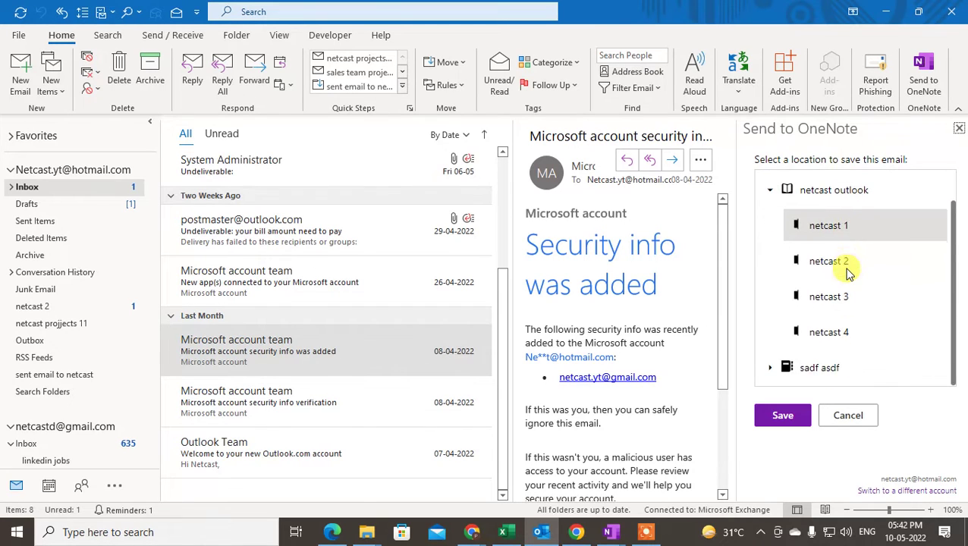
Try New Section 1, netcast 4, netcast 3, netcast 2 and netcast 1 as the location
click(768, 368)
double_click(812, 306)
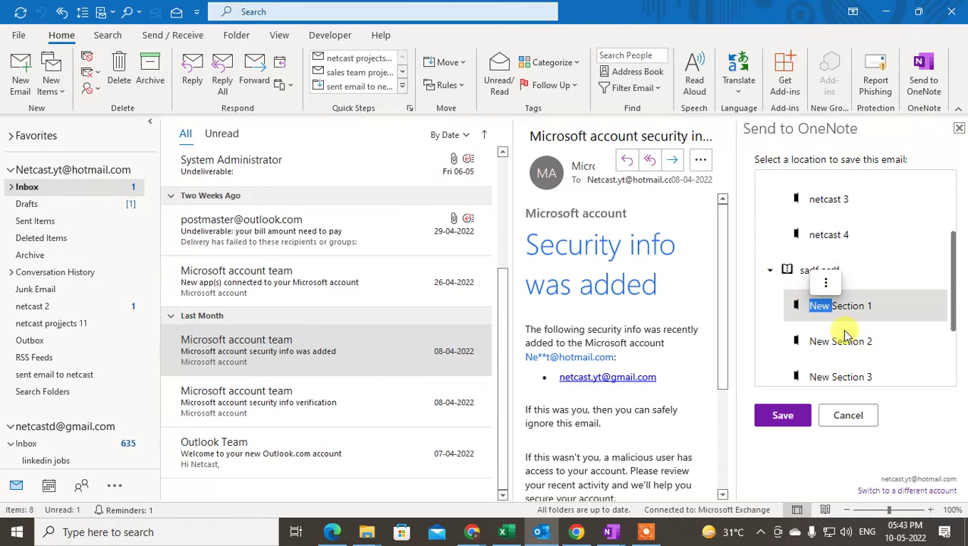
scroll(827, 318, up, 2)
click(797, 307)
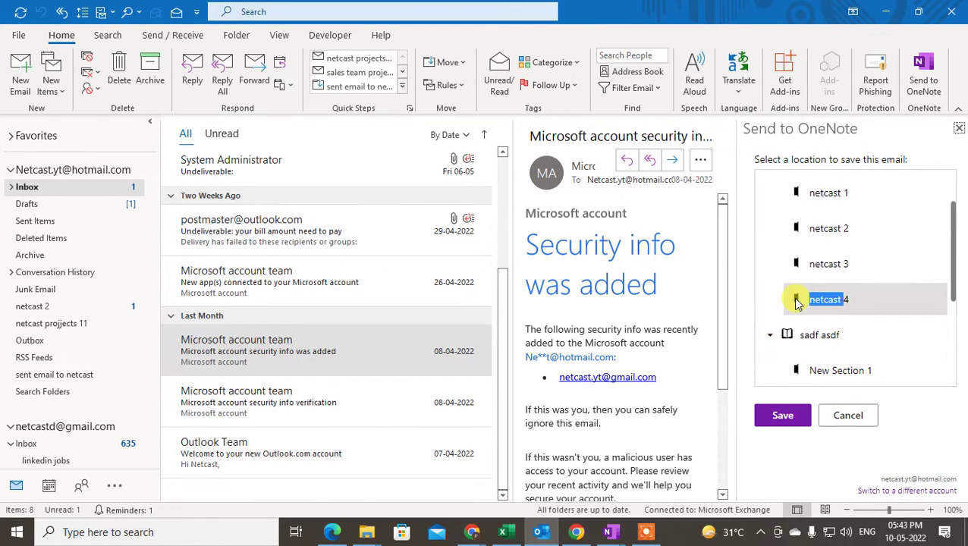
click(795, 260)
click(802, 237)
scroll(808, 239, up, 1)
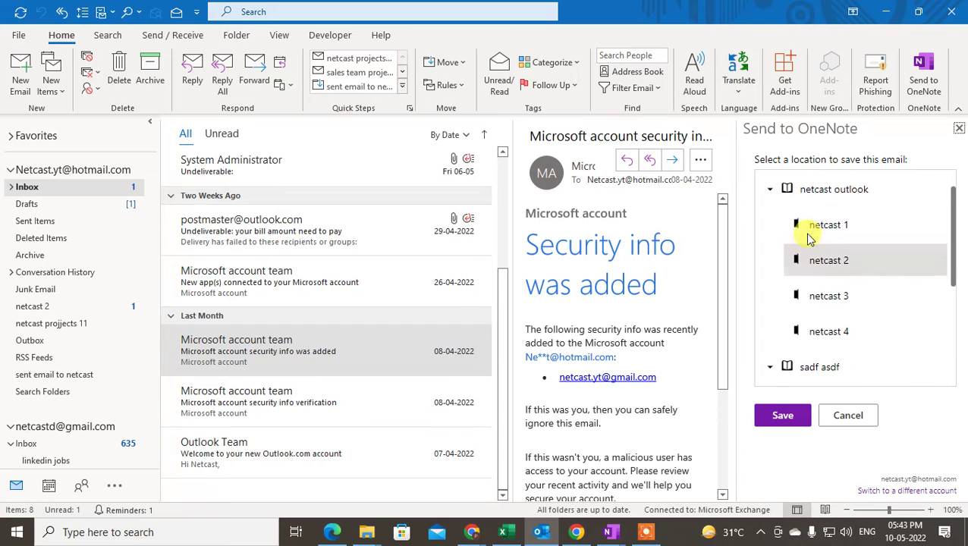
click(809, 228)
Try New Section 4 and New Section 6, then open the security info verification email
scroll(815, 334, down, 4)
click(815, 373)
scroll(827, 368, down, 2)
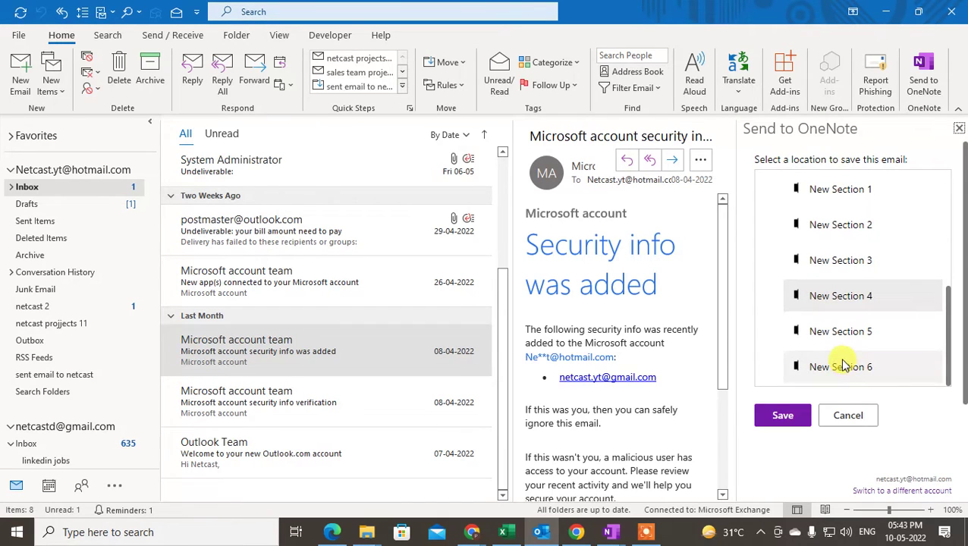
click(842, 367)
scroll(843, 360, down, 1)
scroll(827, 338, up, 3)
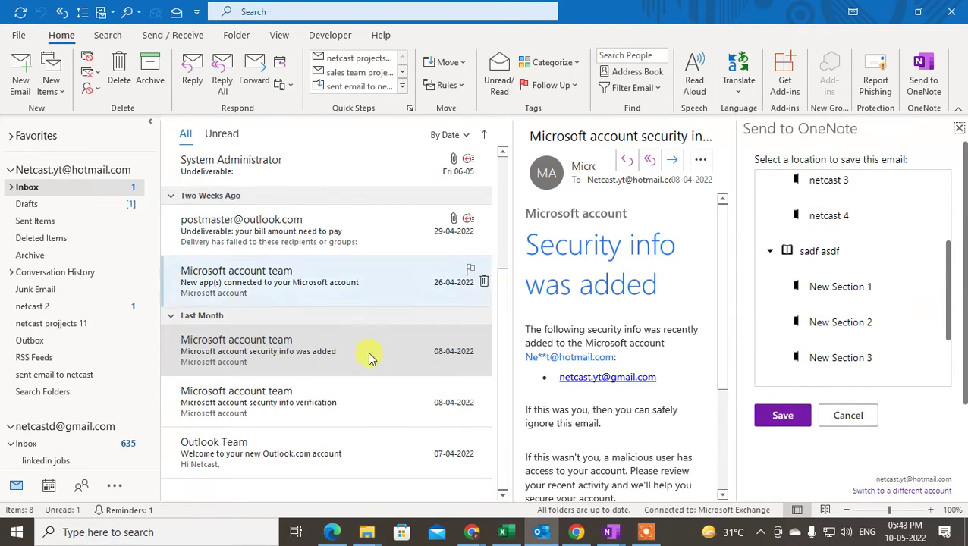
click(279, 414)
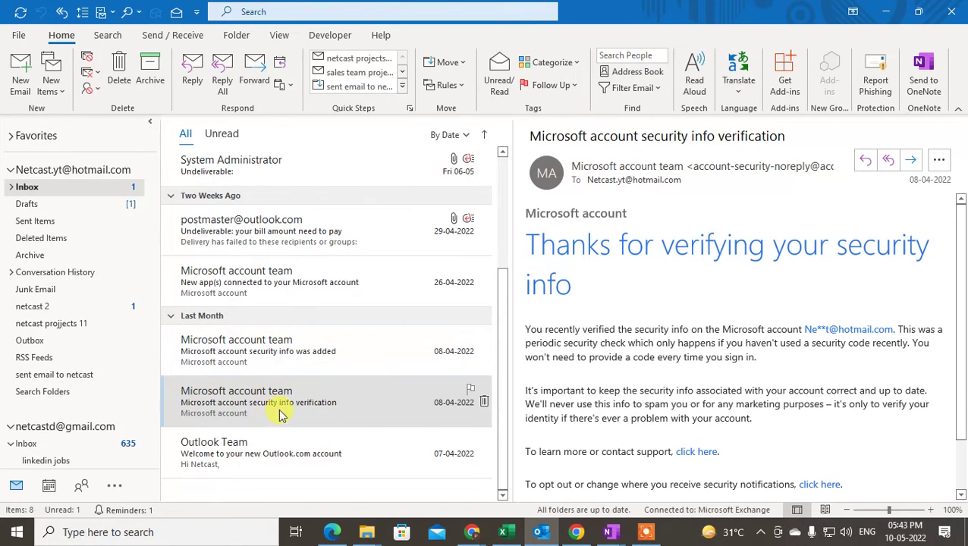
Select only the 'Security info was added' email and send it to OneNote
click(295, 361)
click(372, 404)
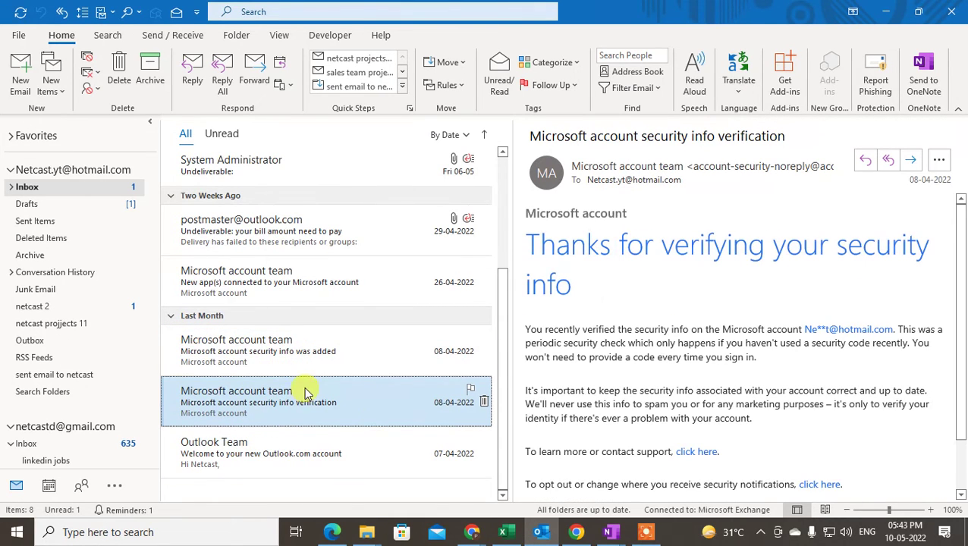
click(346, 355)
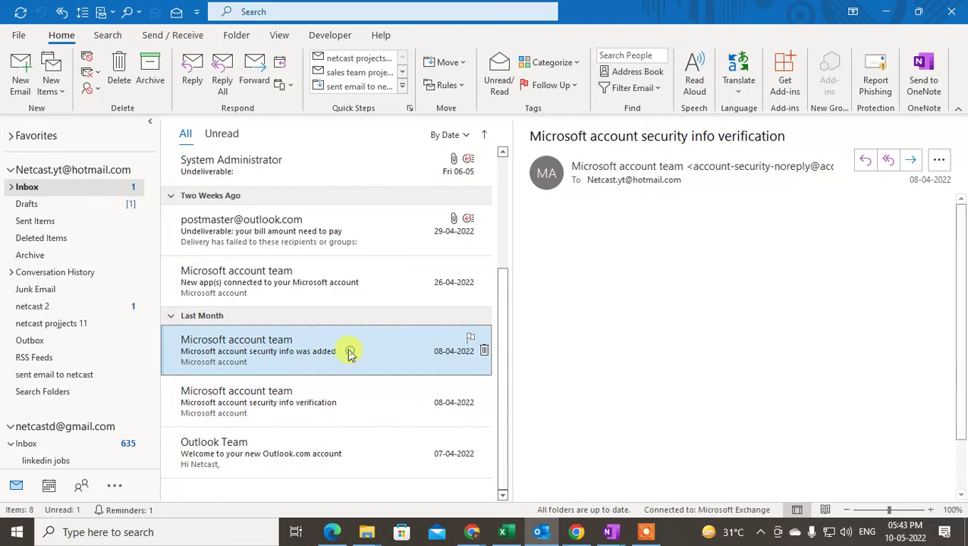
ctrl+click(345, 398)
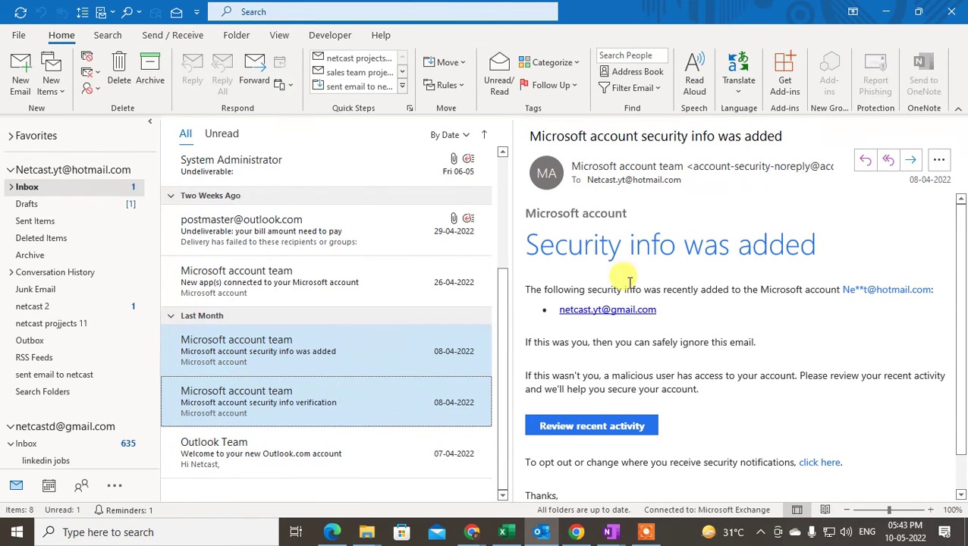
click(275, 410)
click(318, 353)
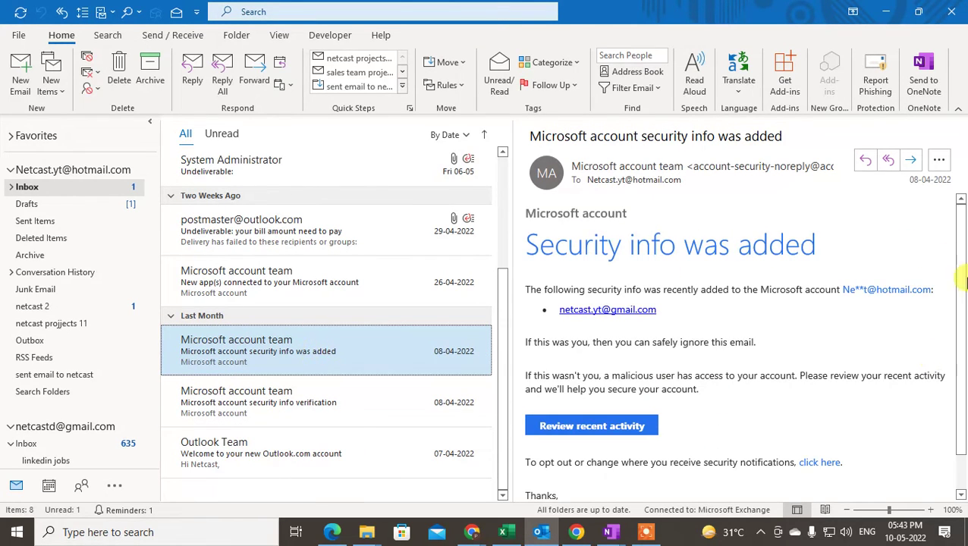
click(926, 82)
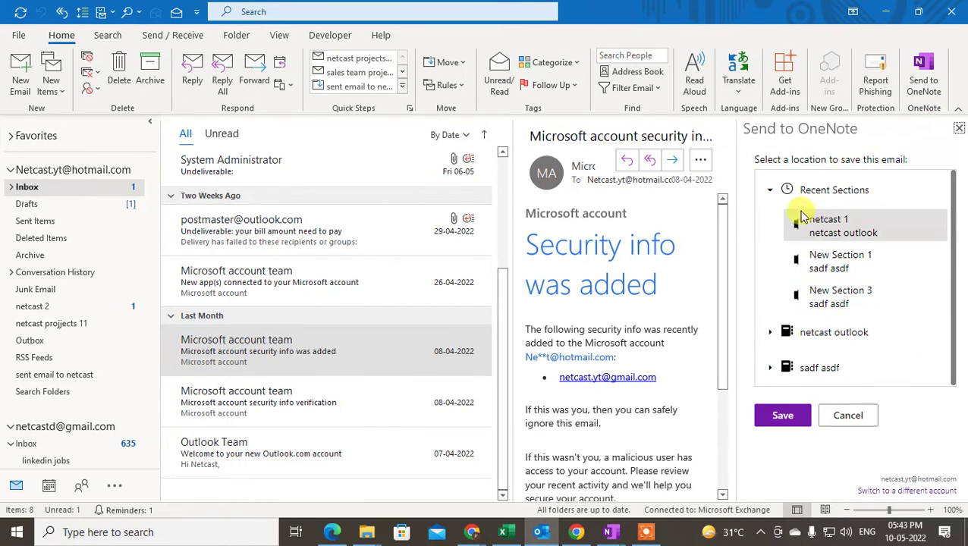
Save the 'Security info was added' email into netcast outlook's netcast 2 section and open the page
click(770, 331)
scroll(796, 316, down, 2)
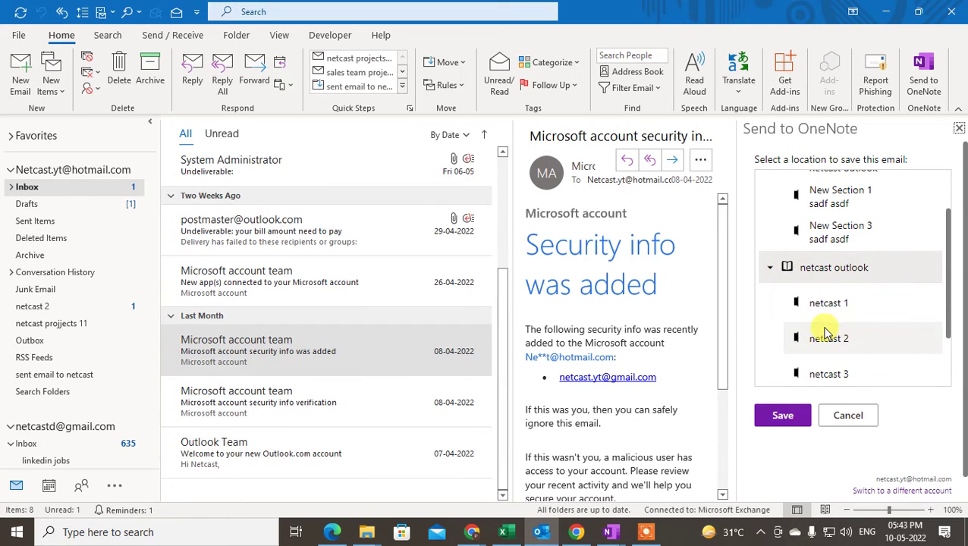
scroll(835, 334, down, 1)
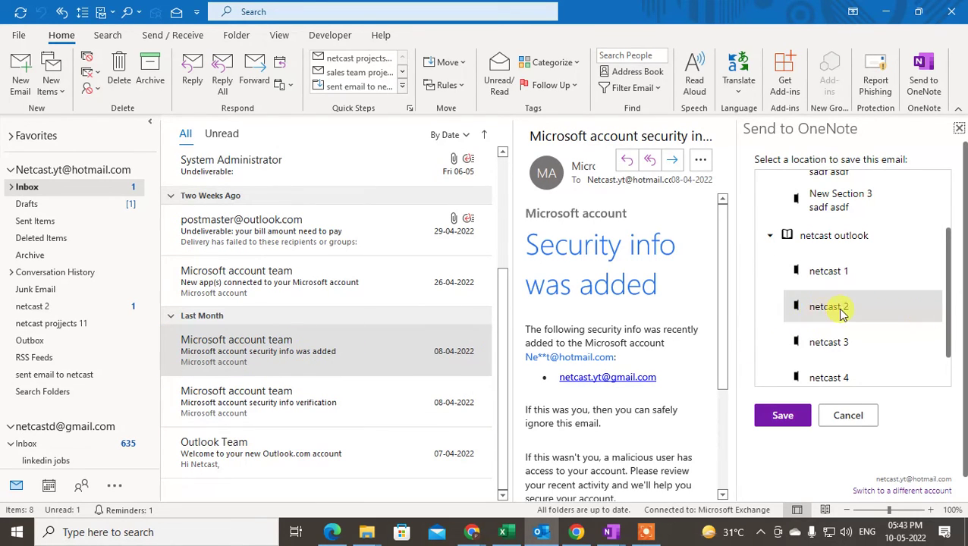
click(783, 415)
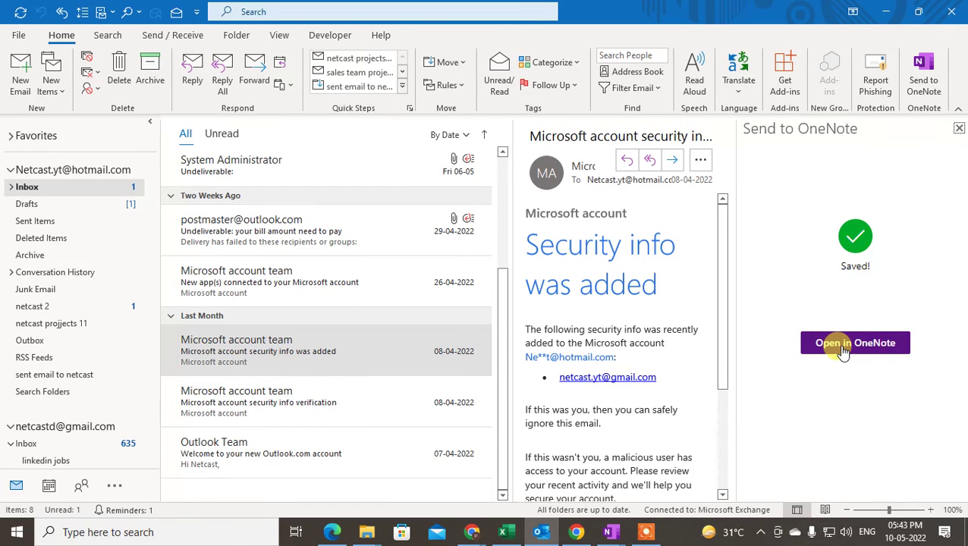
click(844, 351)
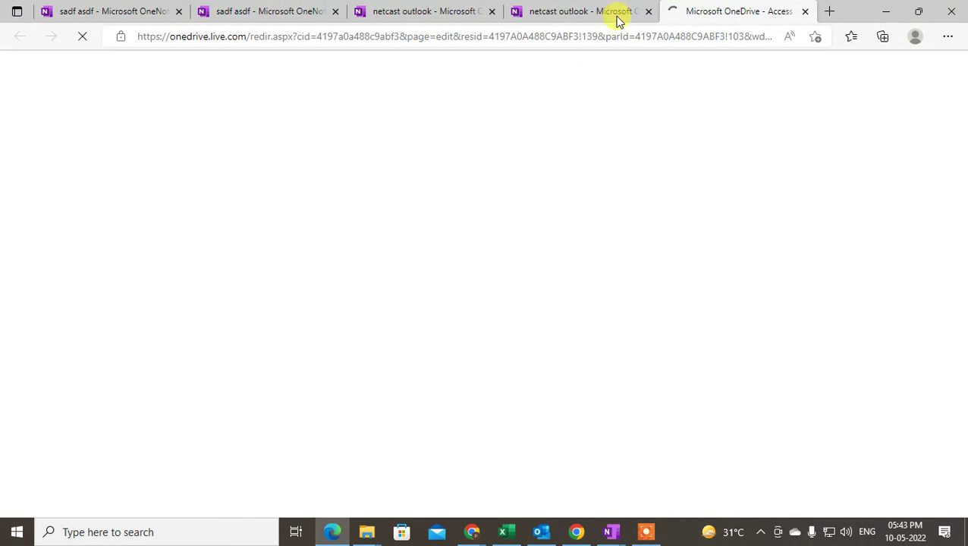
Close the duplicate netcast outlook and sadf asdf Edge tabs, then close the browser
click(649, 11)
click(486, 12)
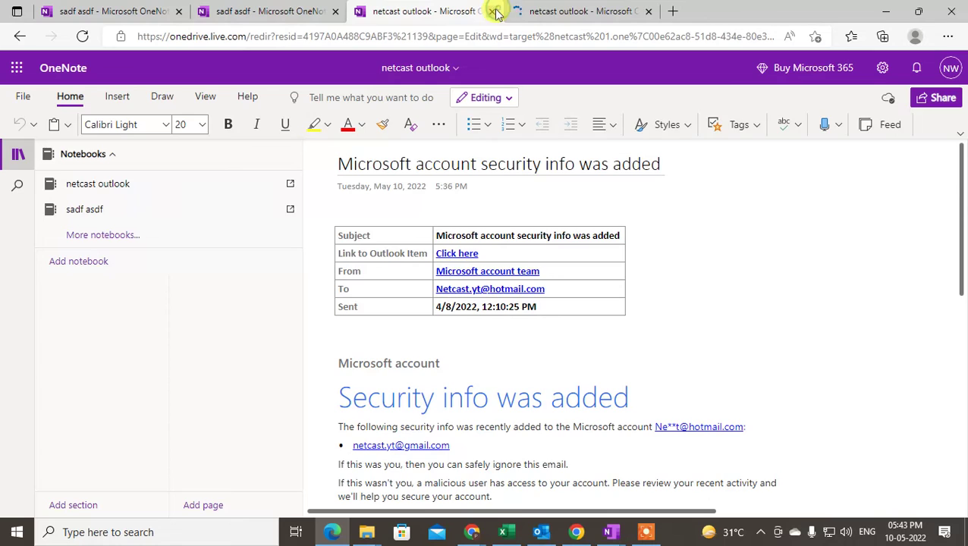
click(493, 11)
click(178, 11)
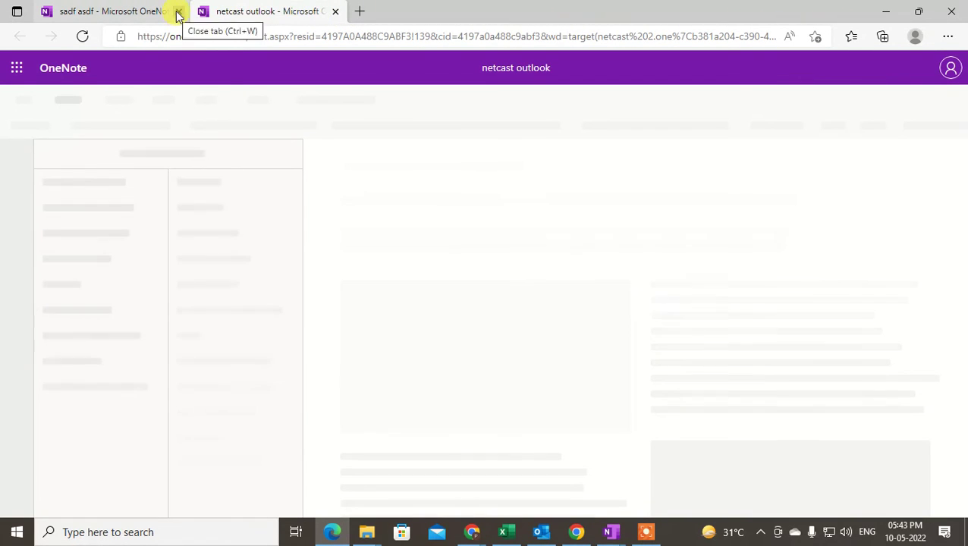
click(178, 12)
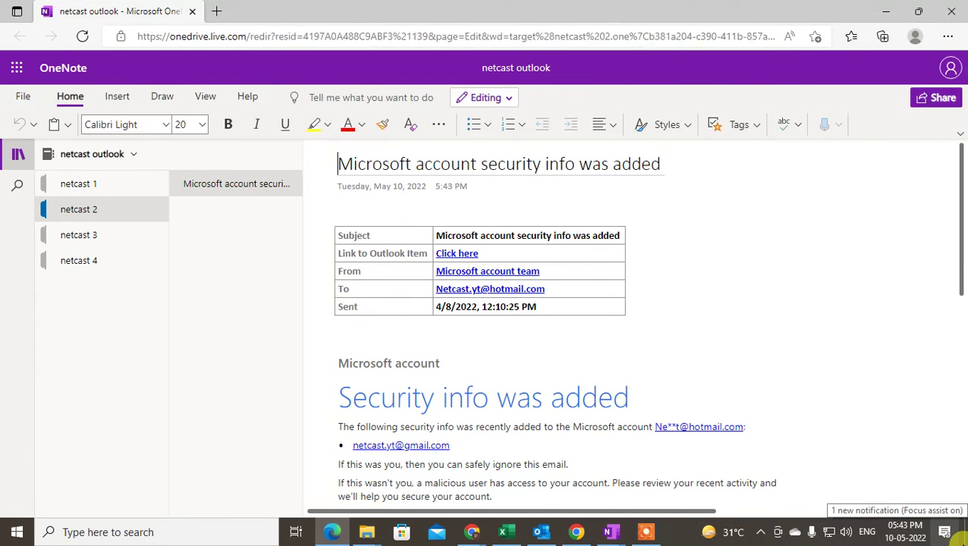
click(964, 541)
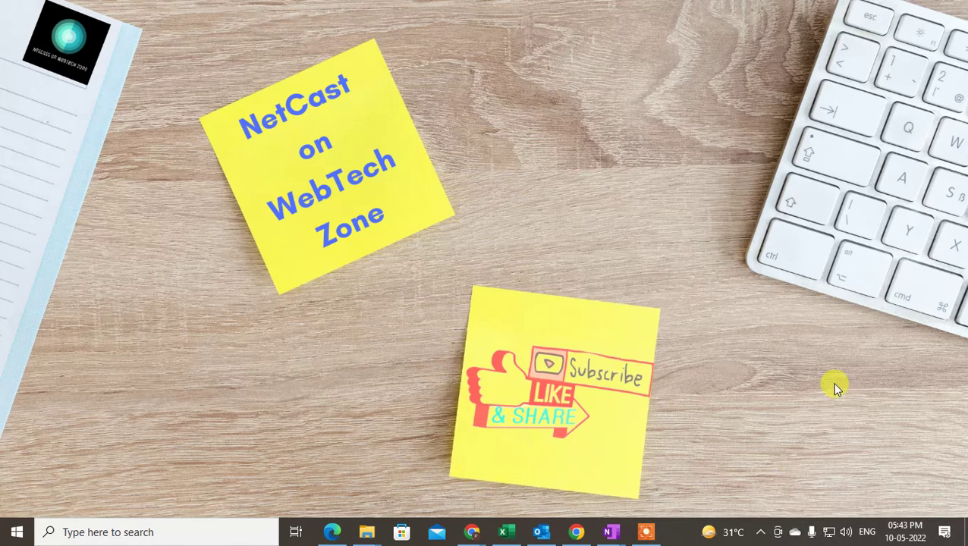